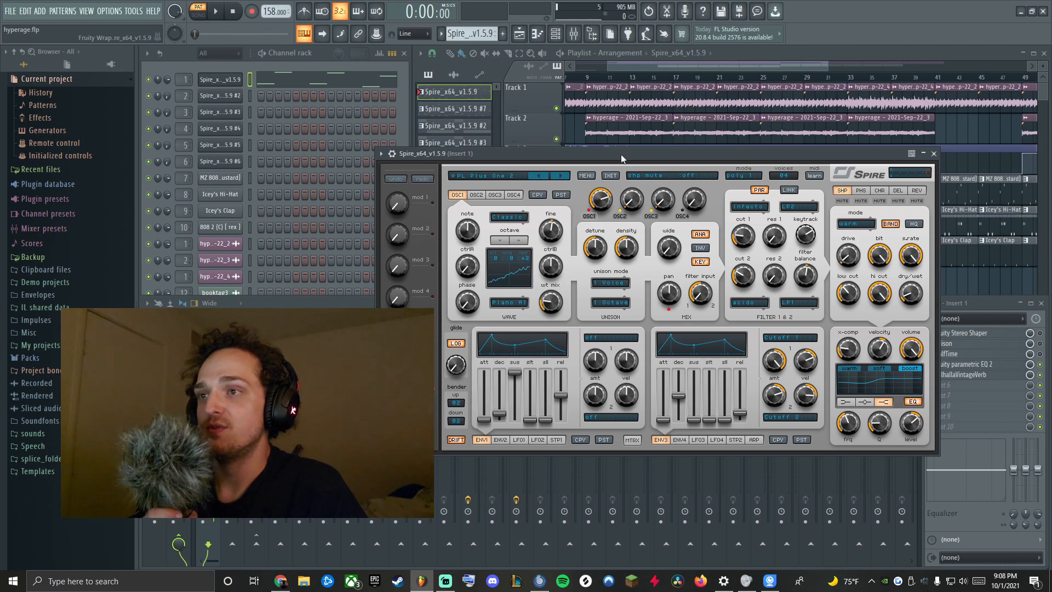
Show the first Spire channel's PL Plus One 2 preset in the Plucks factory sounds and play a test note
mouse_move(621, 155)
left_mouse_down()
mouse_move(621, 133)
mouse_move(621, 145)
left_mouse_up()
left_click_drag(682, 67, 643, 72)
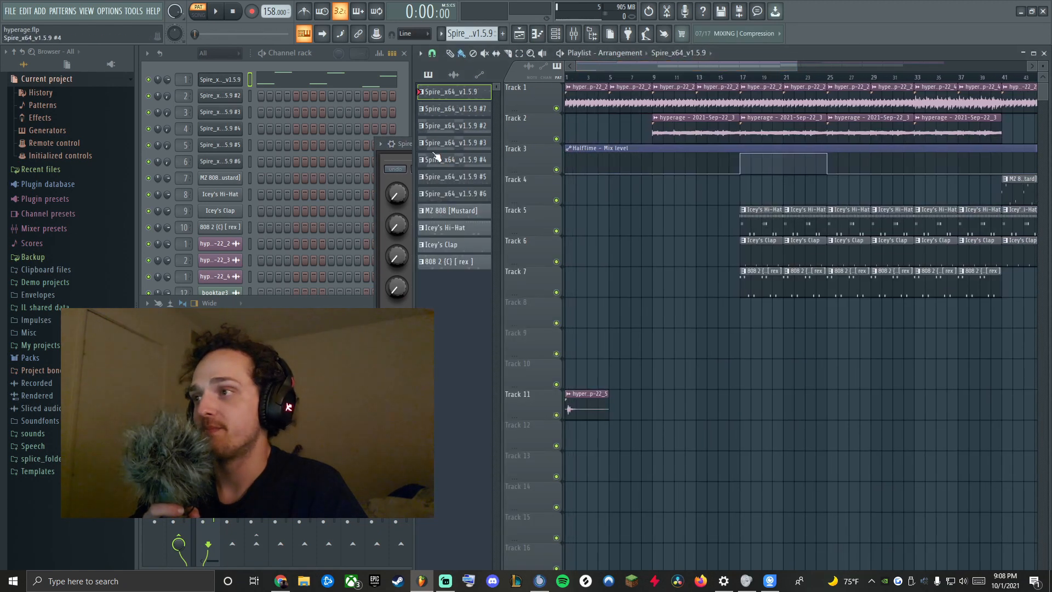
left_click(220, 82)
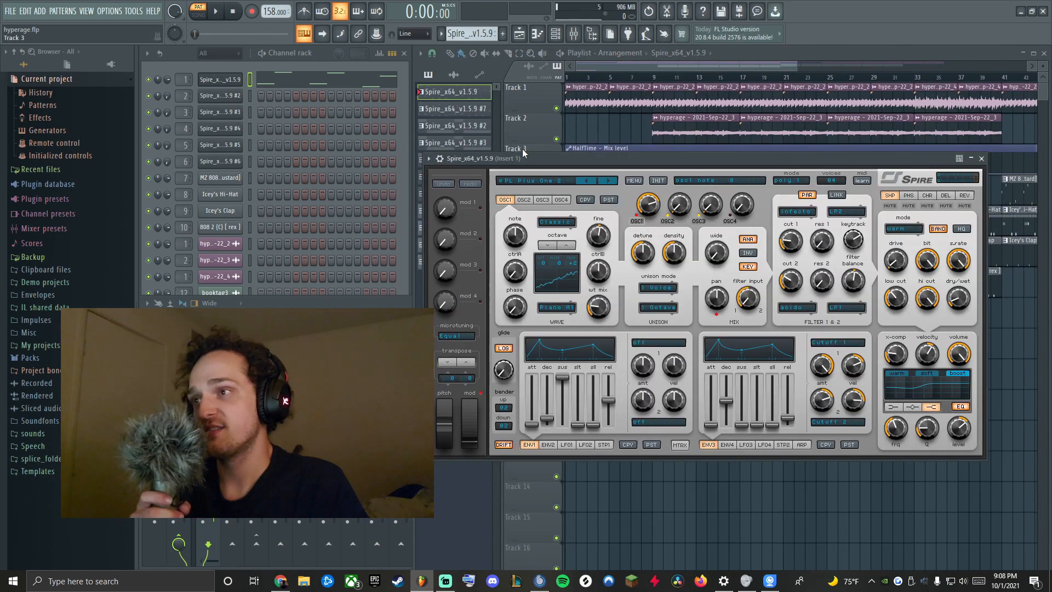
left_click_drag(541, 161, 565, 162)
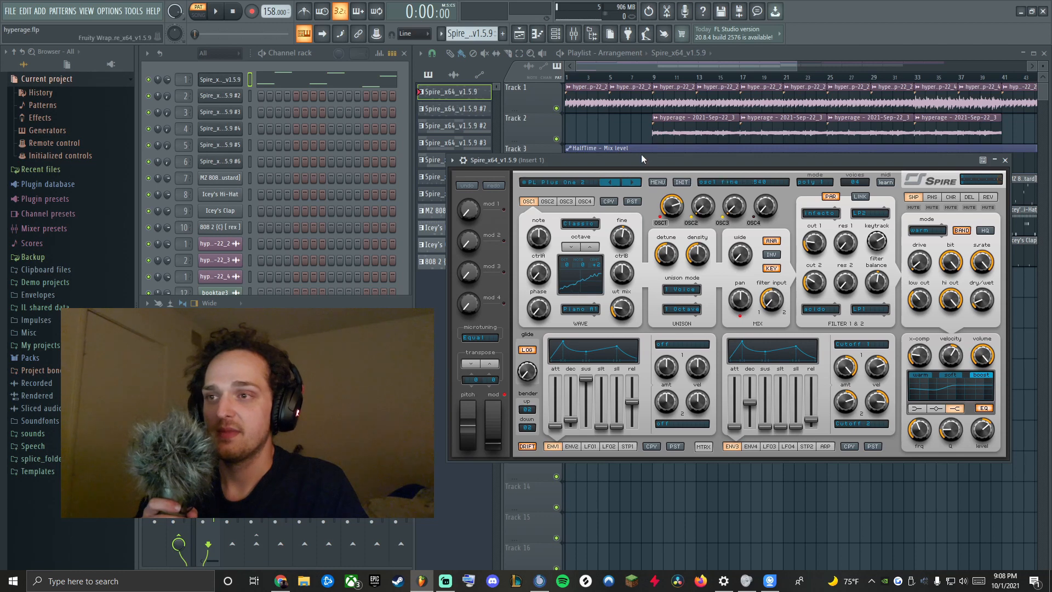
left_click_drag(642, 155, 569, 173)
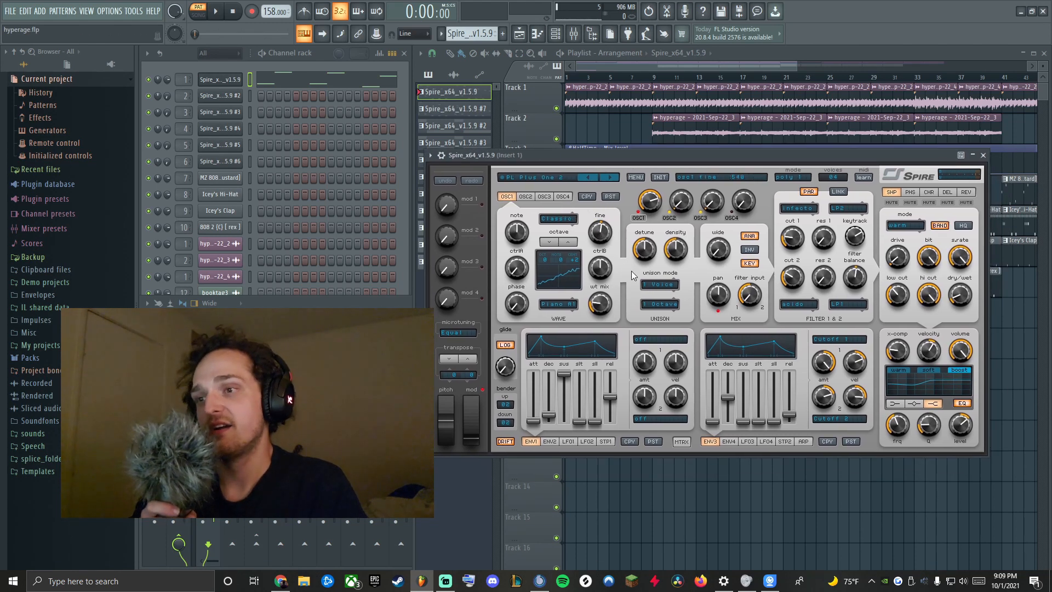
left_click(538, 178)
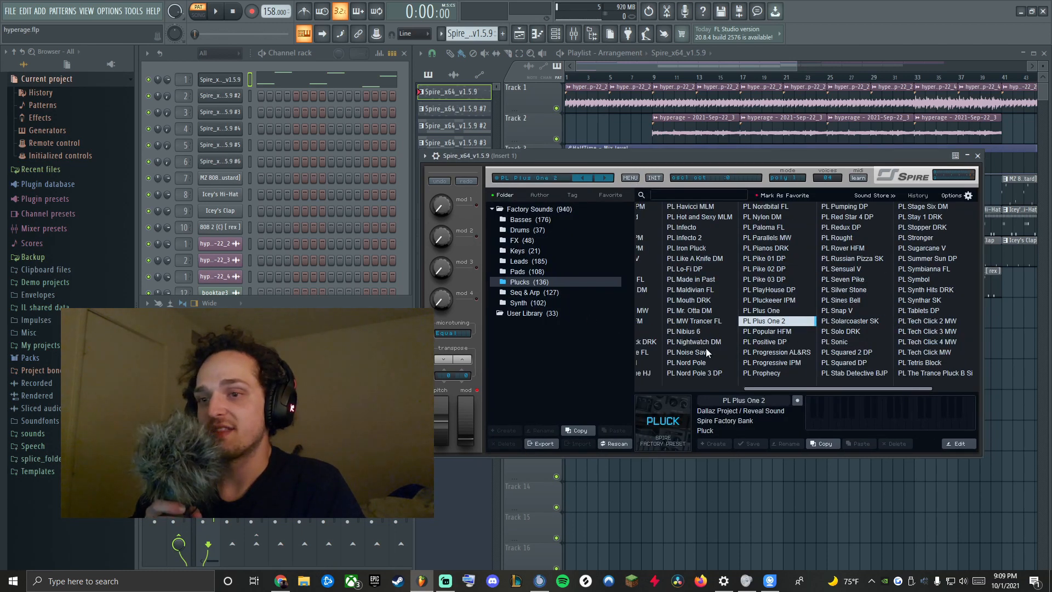
key("q")
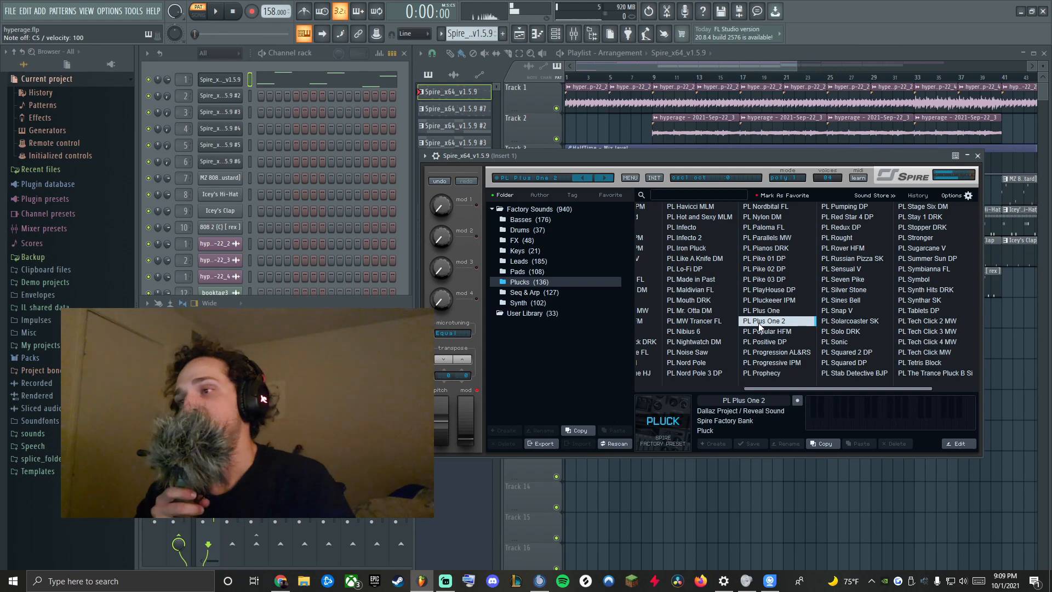
left_click(978, 55)
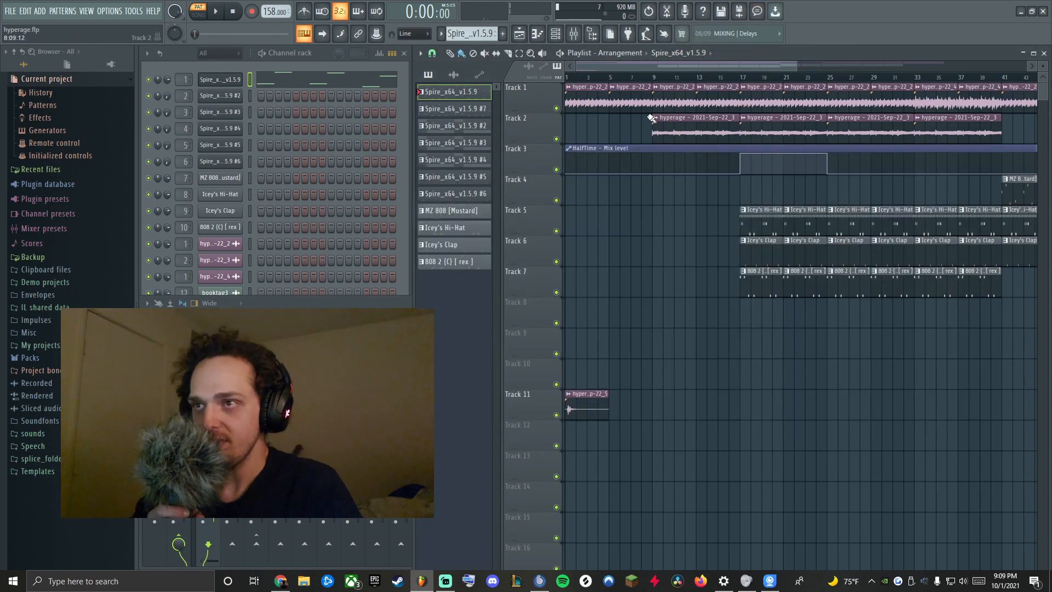
Play the first Spire channel's melody in the piano roll and view all its notes across the four bars
left_click(226, 83)
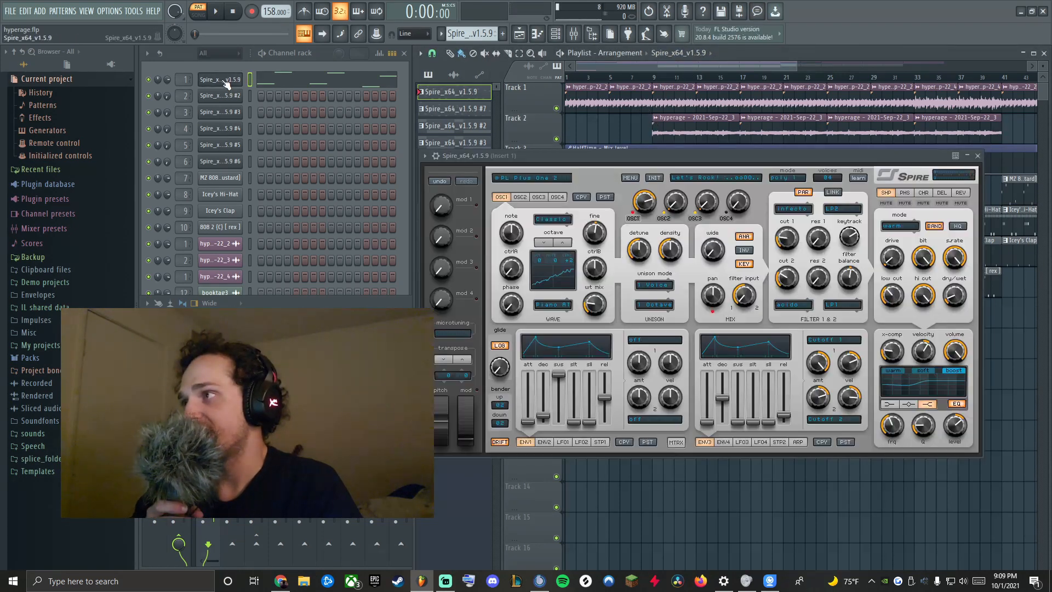
left_click(268, 86)
key("space")
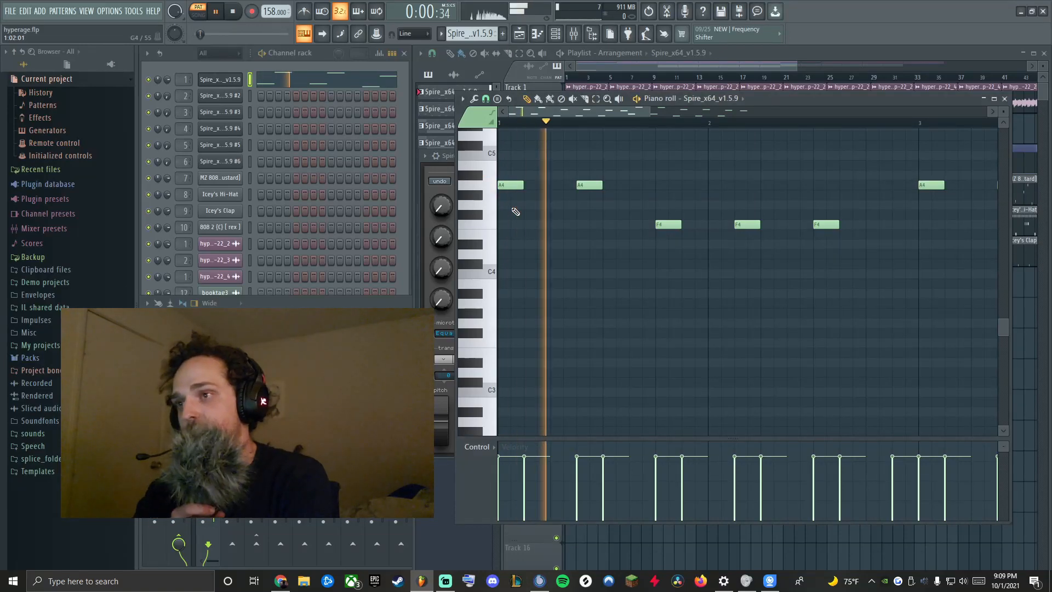
left_click_drag(649, 111, 987, 115)
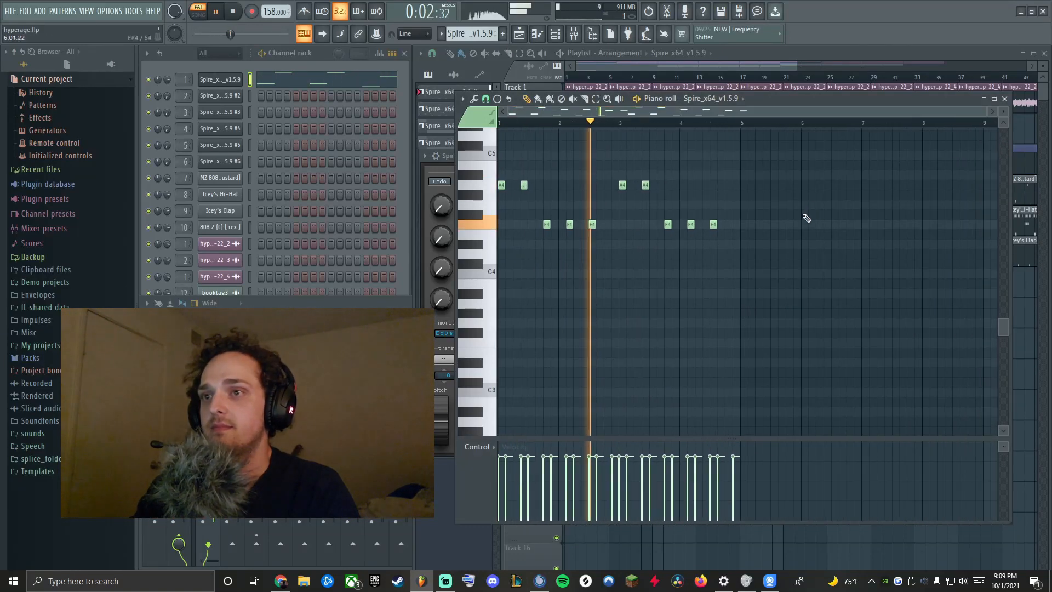
scroll(688, 245, "up", 5)
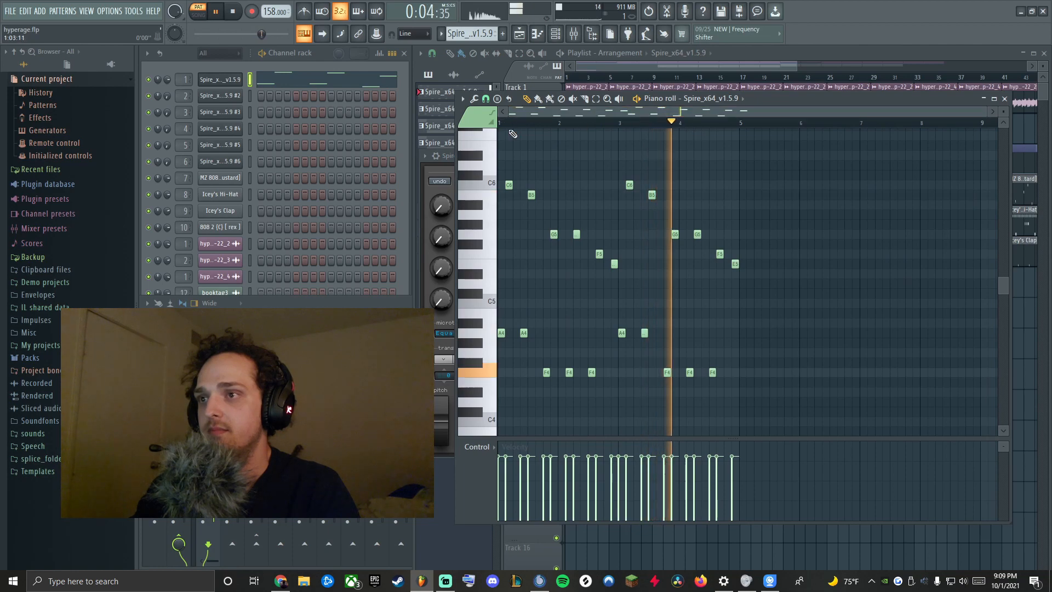
left_click(235, 12)
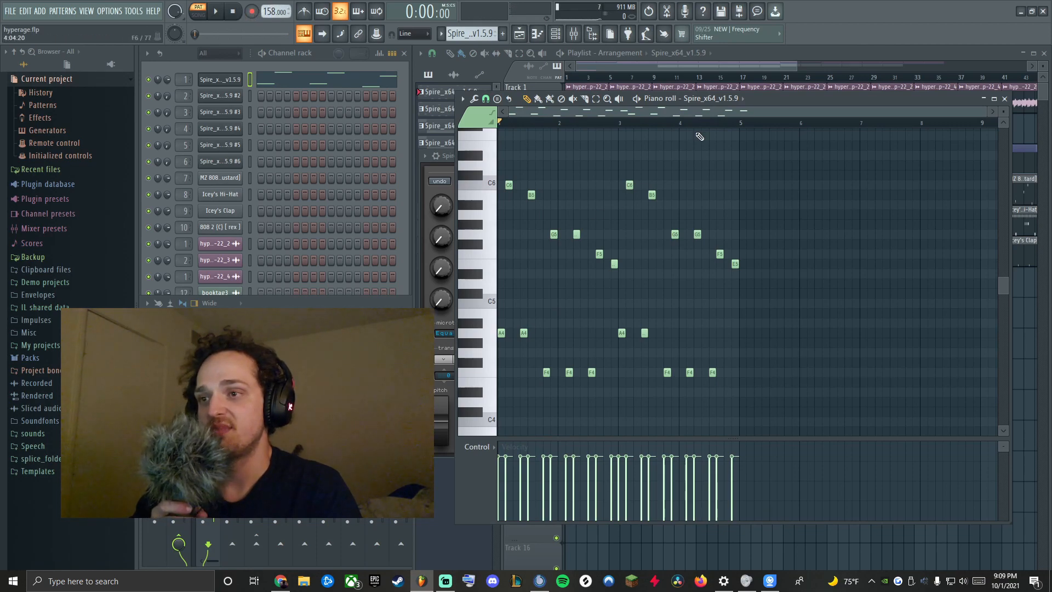
left_click_drag(805, 109, 751, 109)
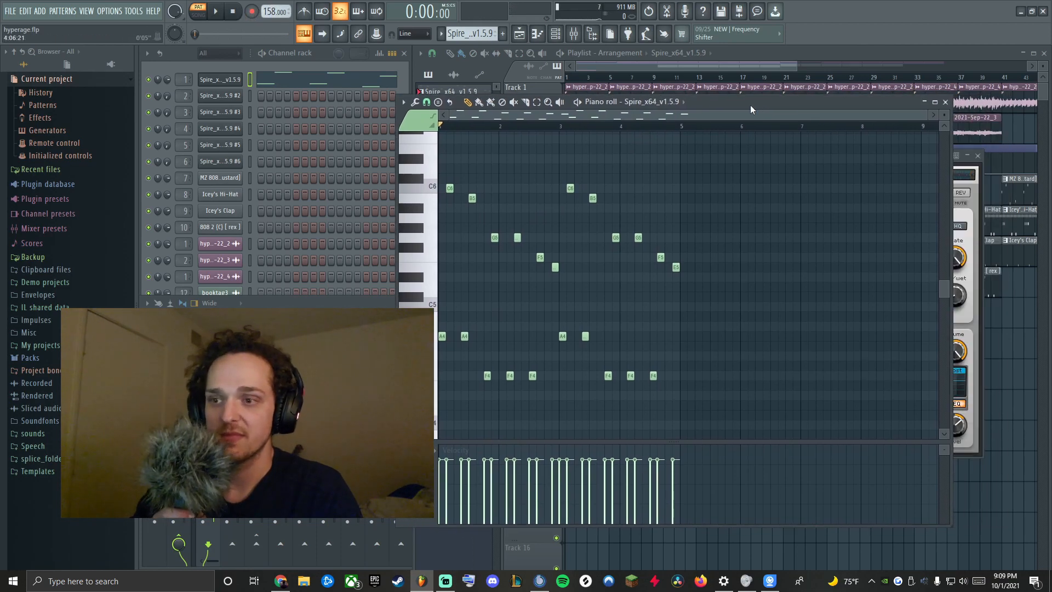
left_click(947, 104)
Review the ValhallaVintageVerb and Fruity parametric EQ 2 effects on mixer Insert 1, and close the Spire window
key("F9")
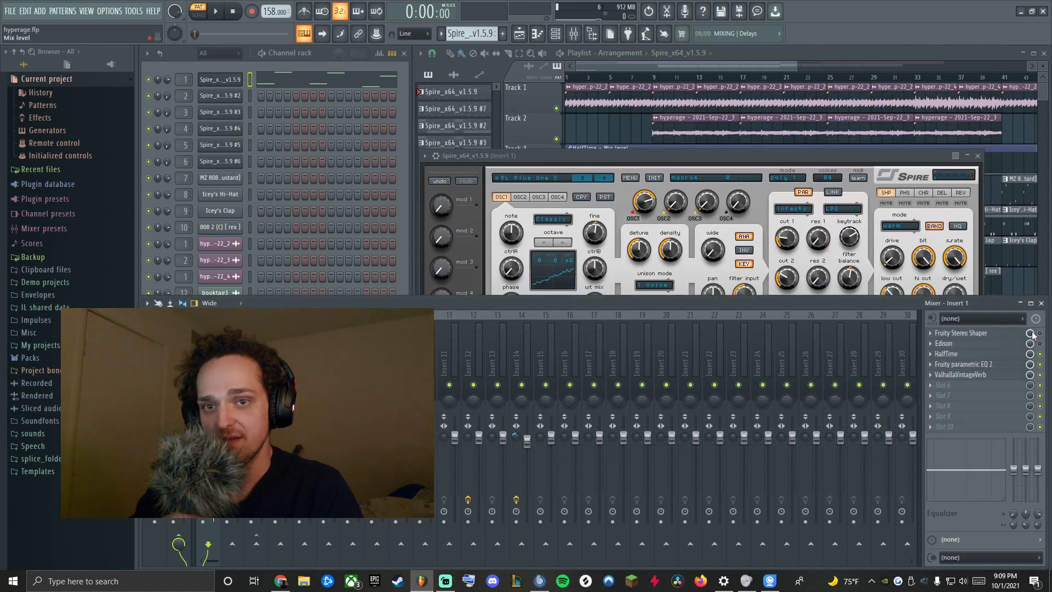
left_click(975, 366)
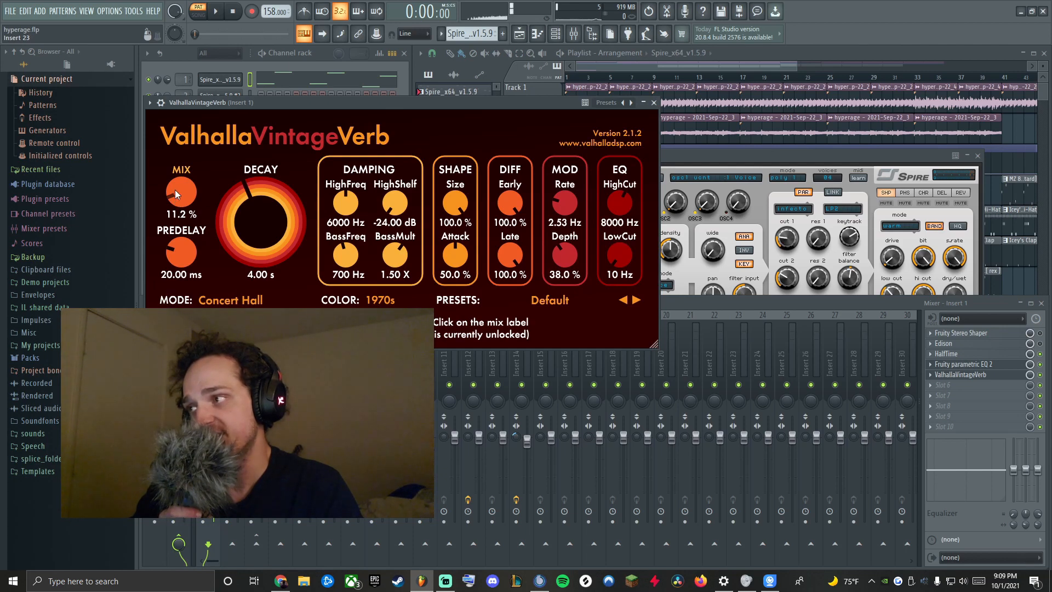
left_click(654, 103)
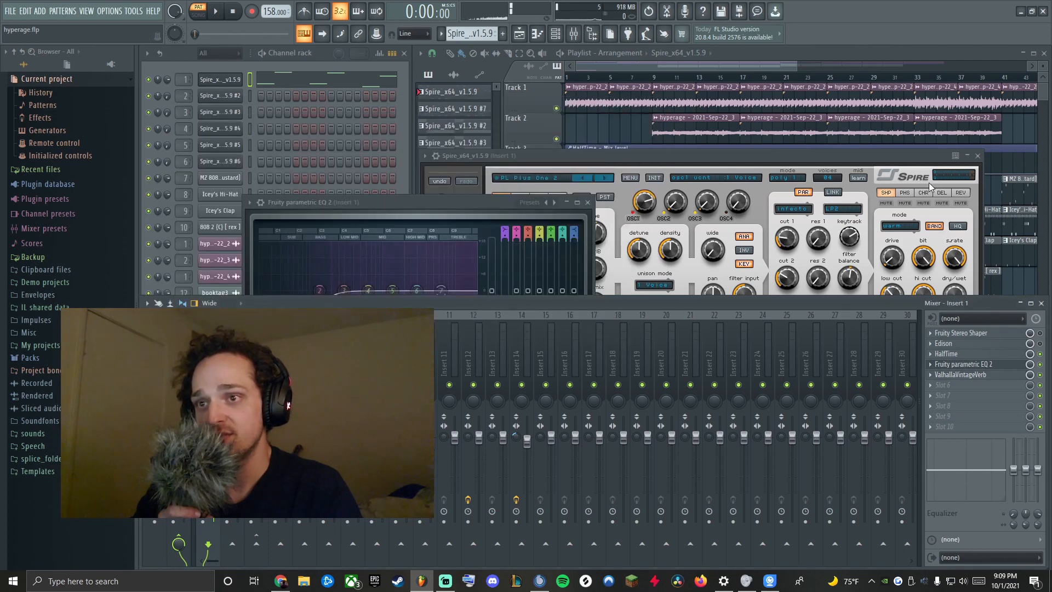
left_click(708, 156)
left_click(978, 156)
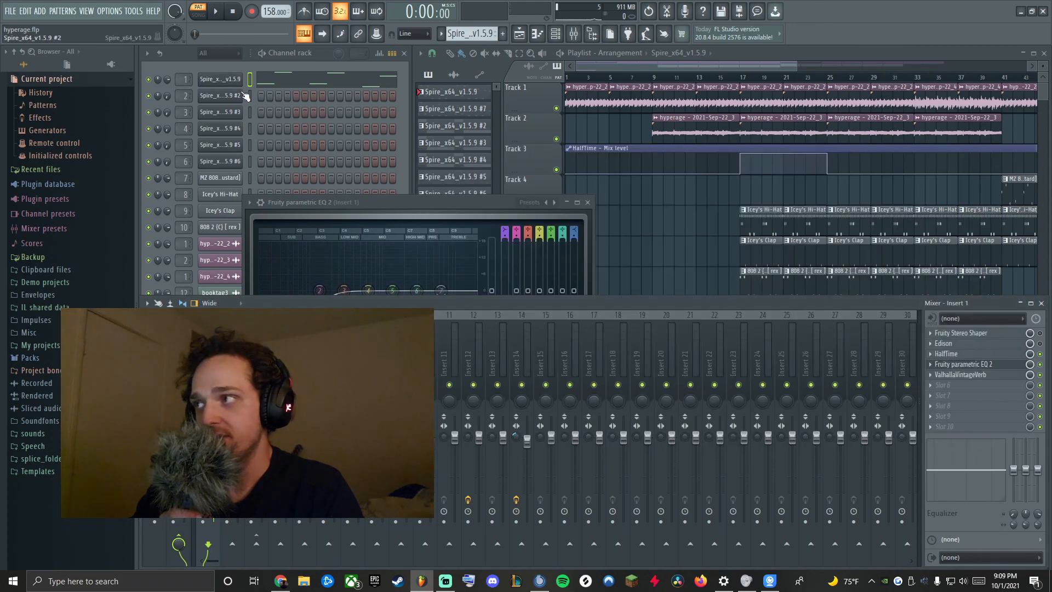
Play the playlist arrangement from bar 1 in song mode and stop it after the first few bars
left_click(169, 78)
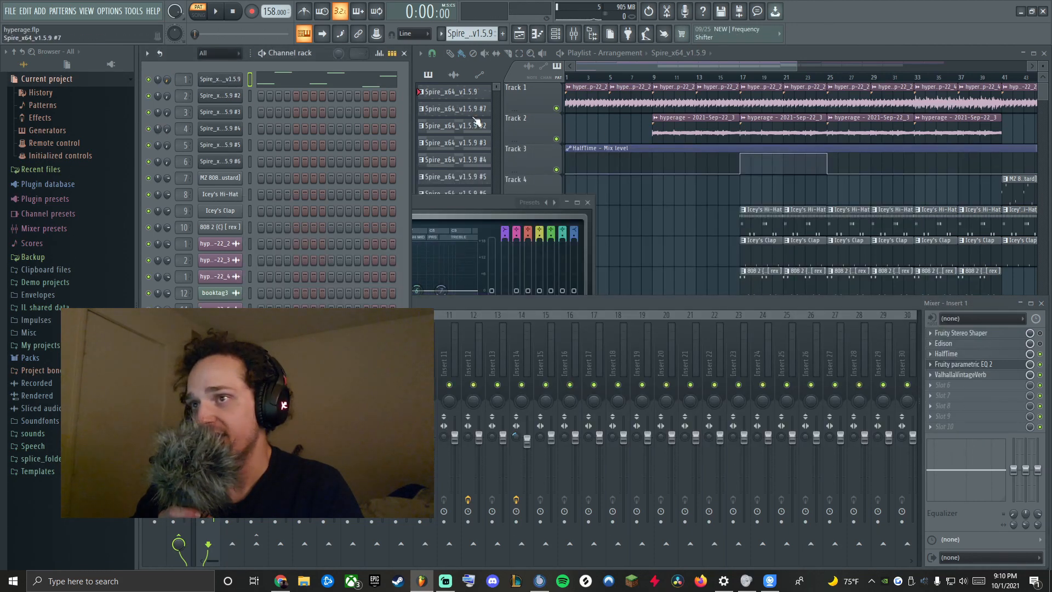
left_click(567, 78)
left_click(220, 12)
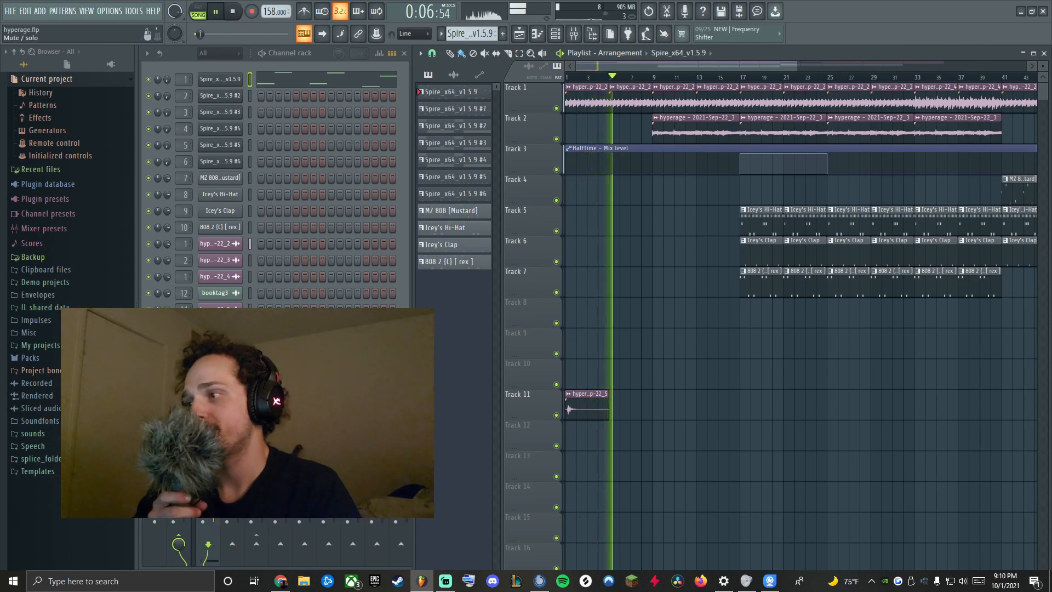
left_click(233, 13)
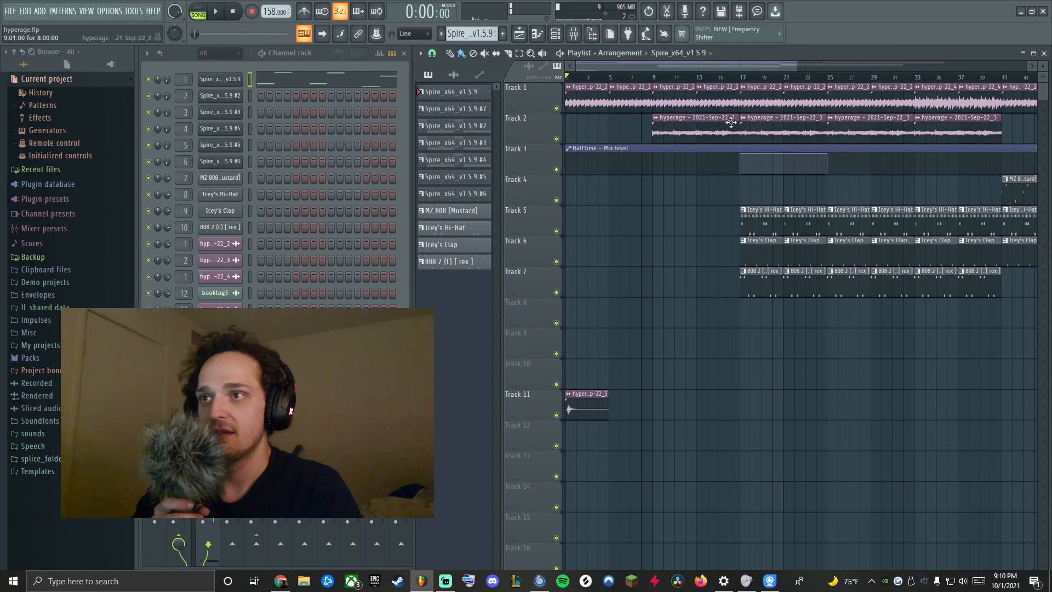
Solo Track 2 together with Track 3's HalfTime automation and listen to it from bar 9
left_click_drag(643, 70, 653, 70)
left_click(633, 78)
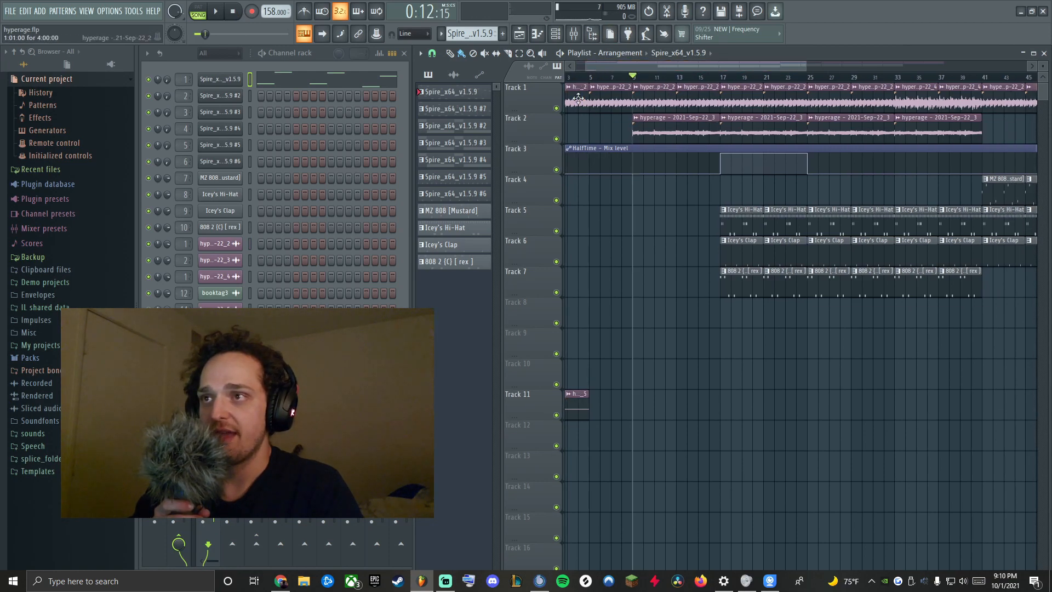
right_click(556, 140)
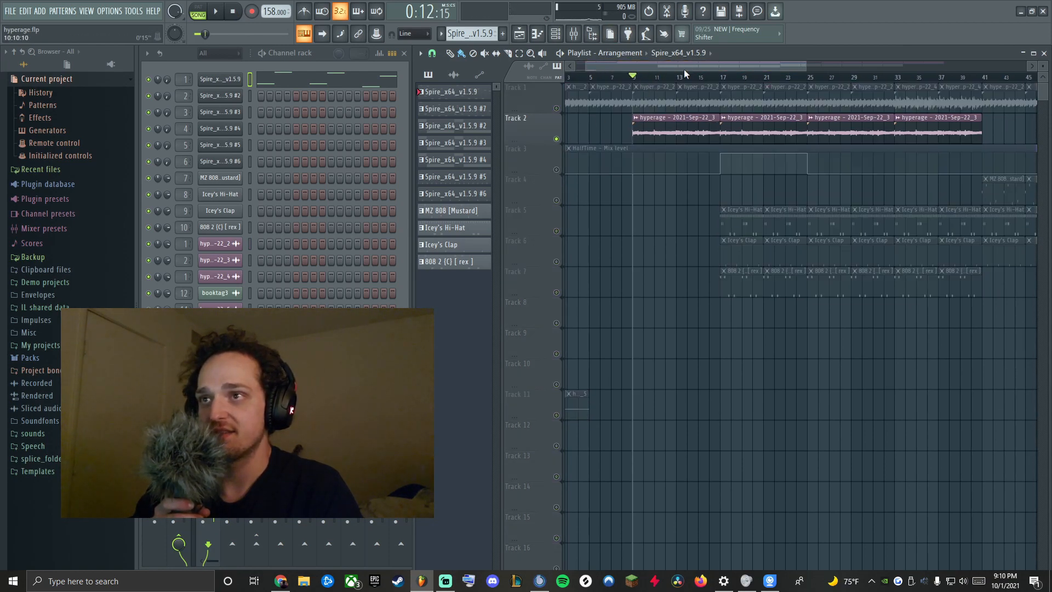
left_click_drag(685, 74, 653, 77)
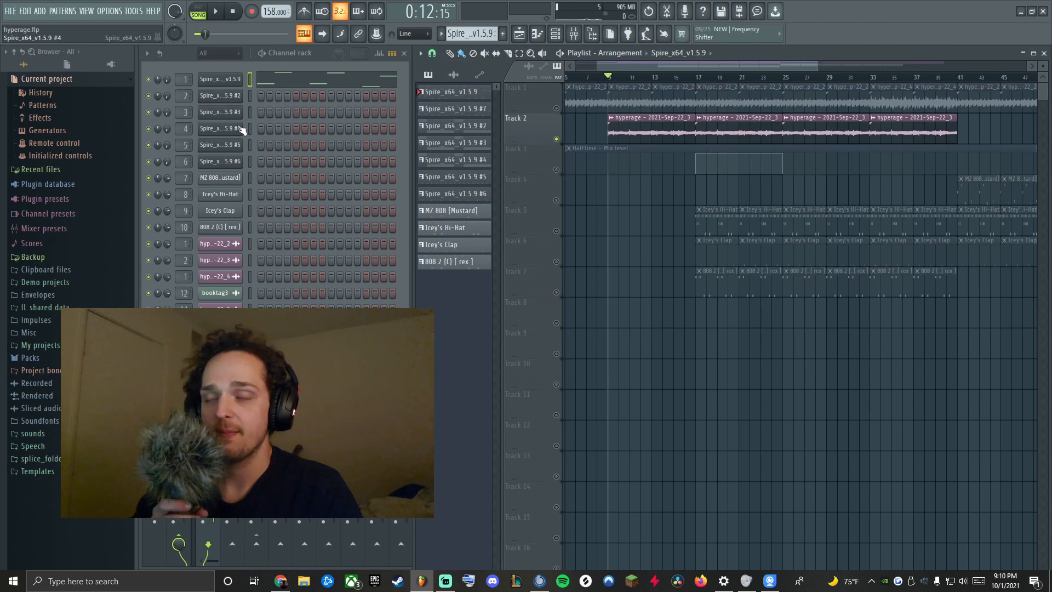
left_click_drag(644, 75, 607, 77)
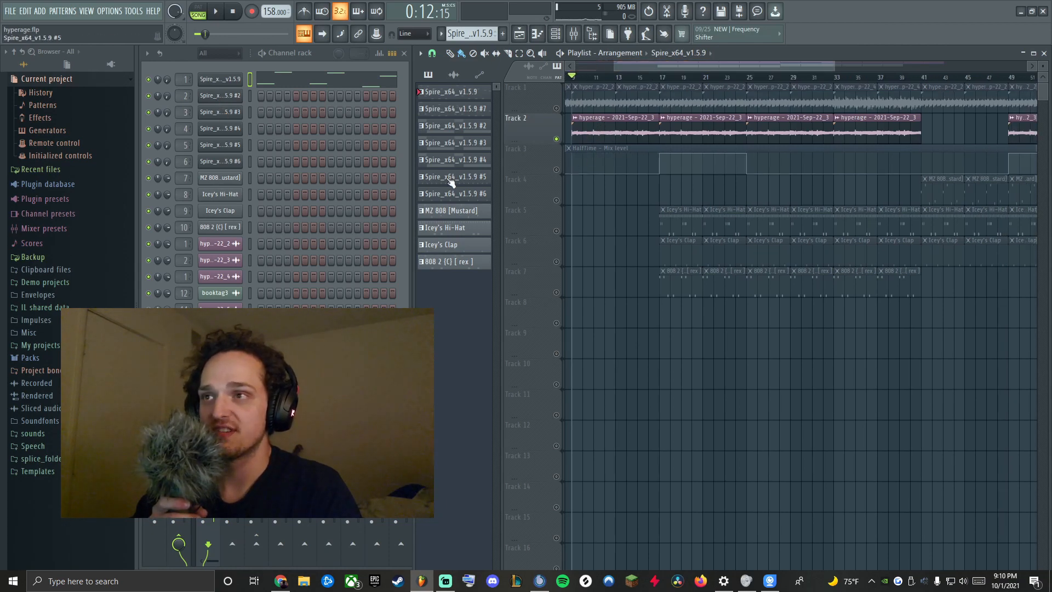
left_click(614, 123)
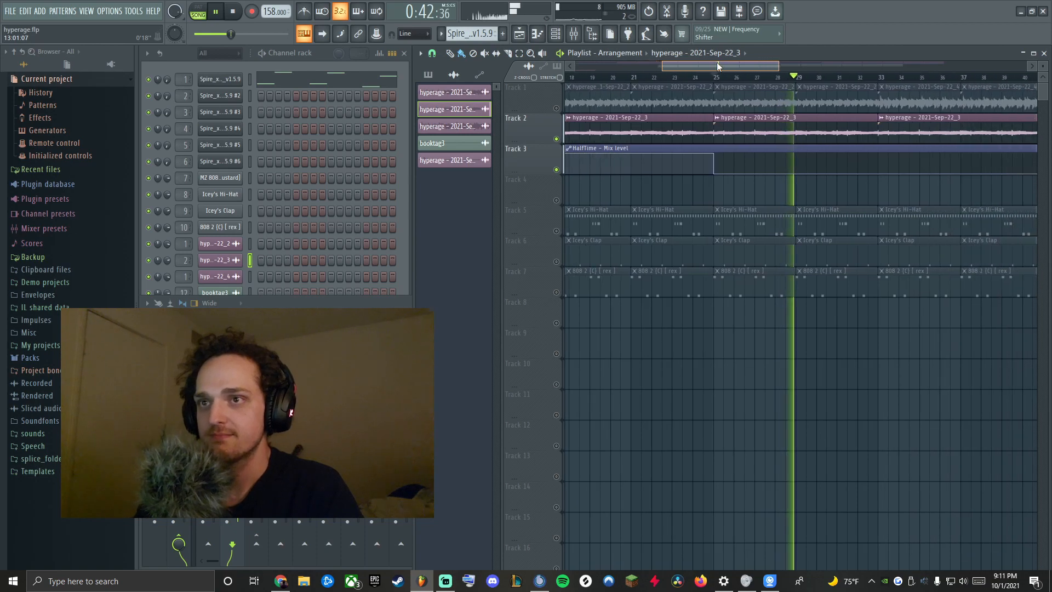
key("F9")
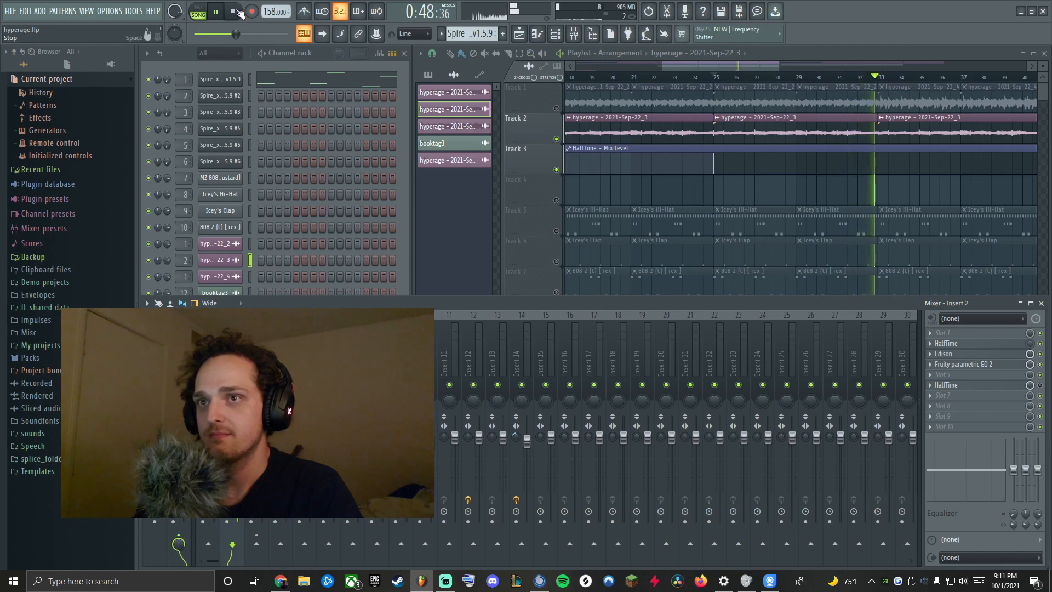
key("space")
Replay Track 2 from bar 17, where the HalfTime mix level automation rises
left_click_drag(708, 68, 674, 69)
left_click(684, 78)
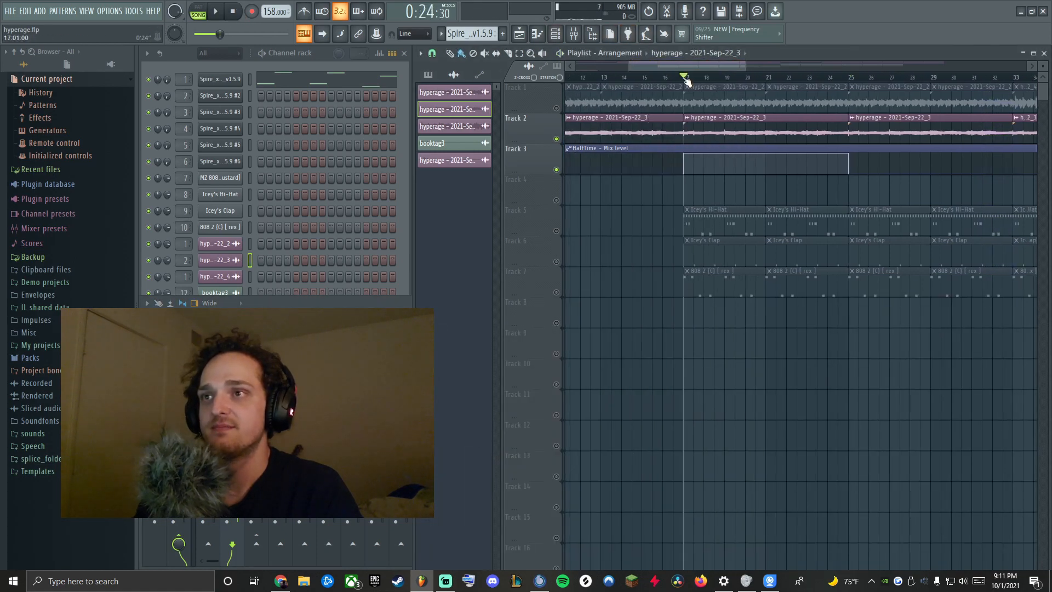
left_click(219, 13)
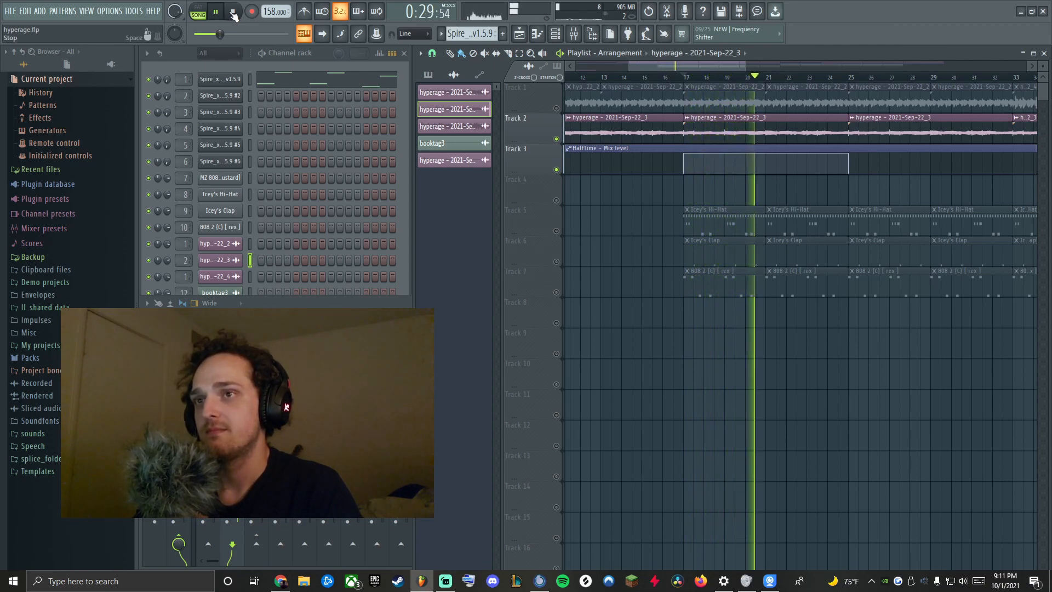
key("space")
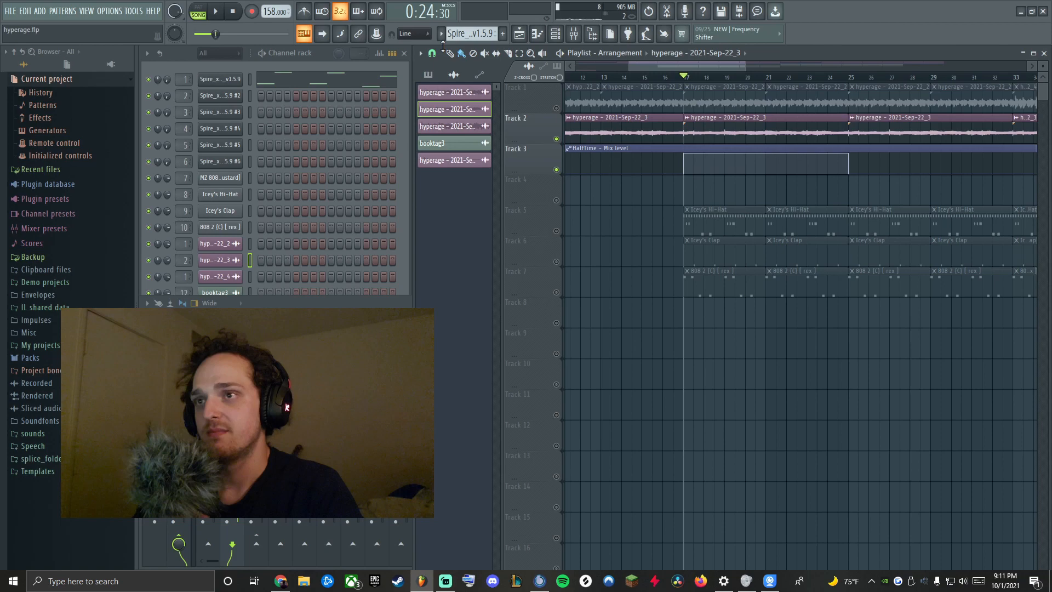
Unmute Track 1 and play it together with Track 2 from bar 17
left_click(557, 108)
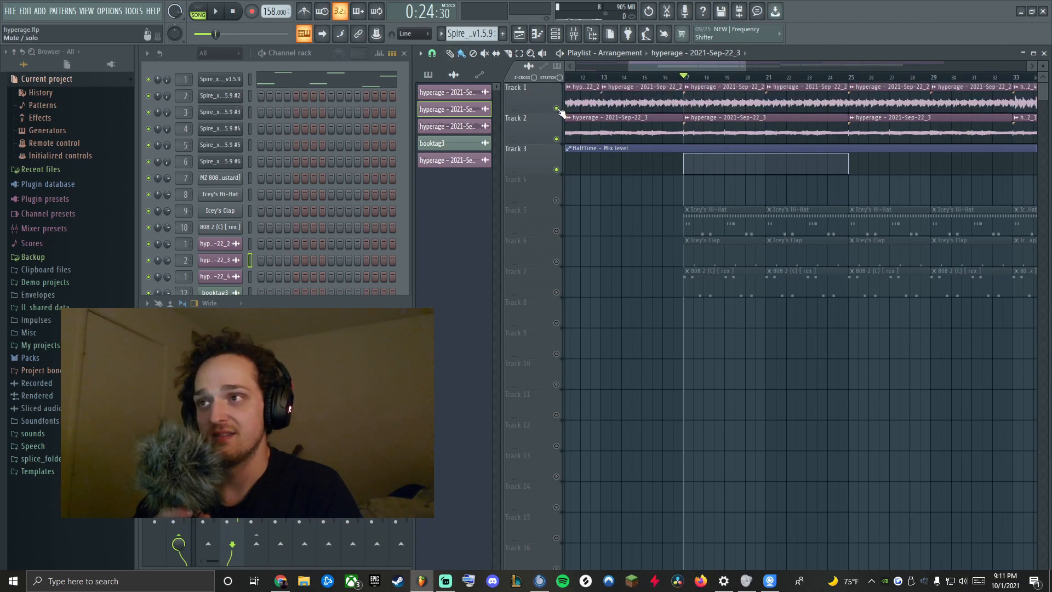
left_click(216, 12)
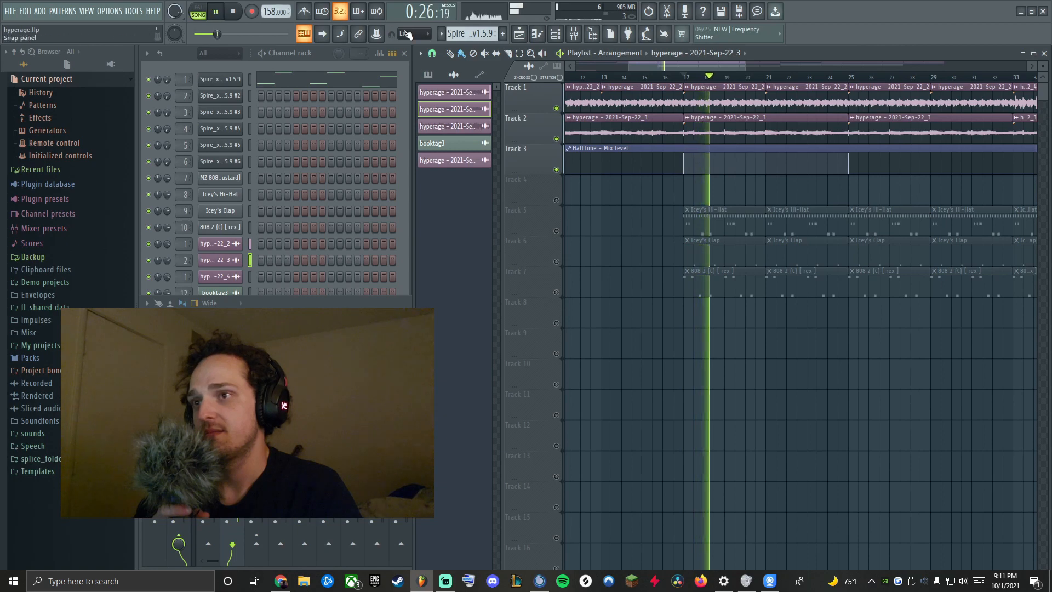
left_click_drag(730, 67, 749, 66)
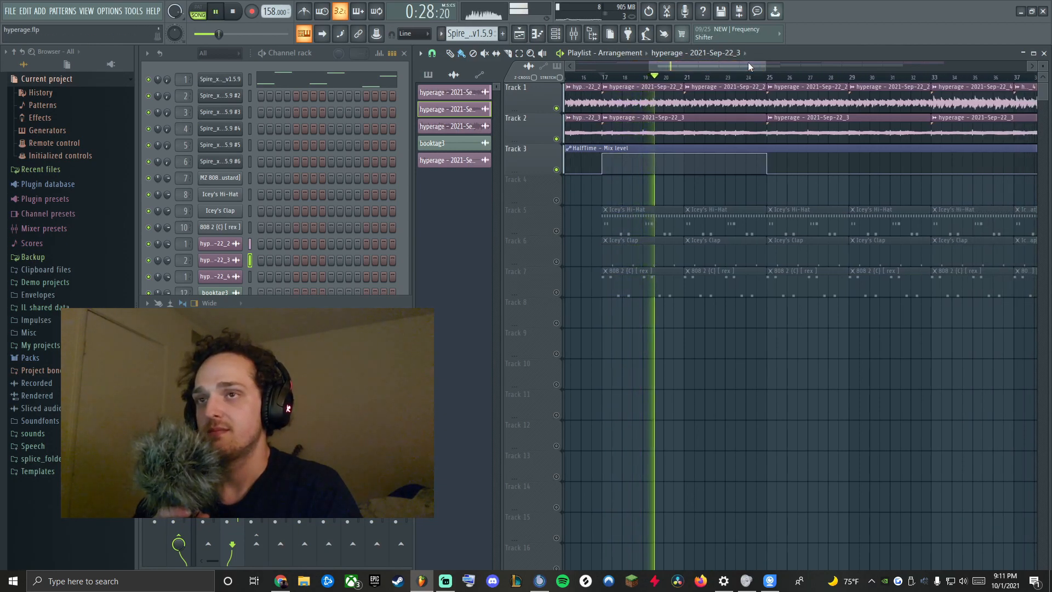
left_click_drag(704, 69, 724, 77)
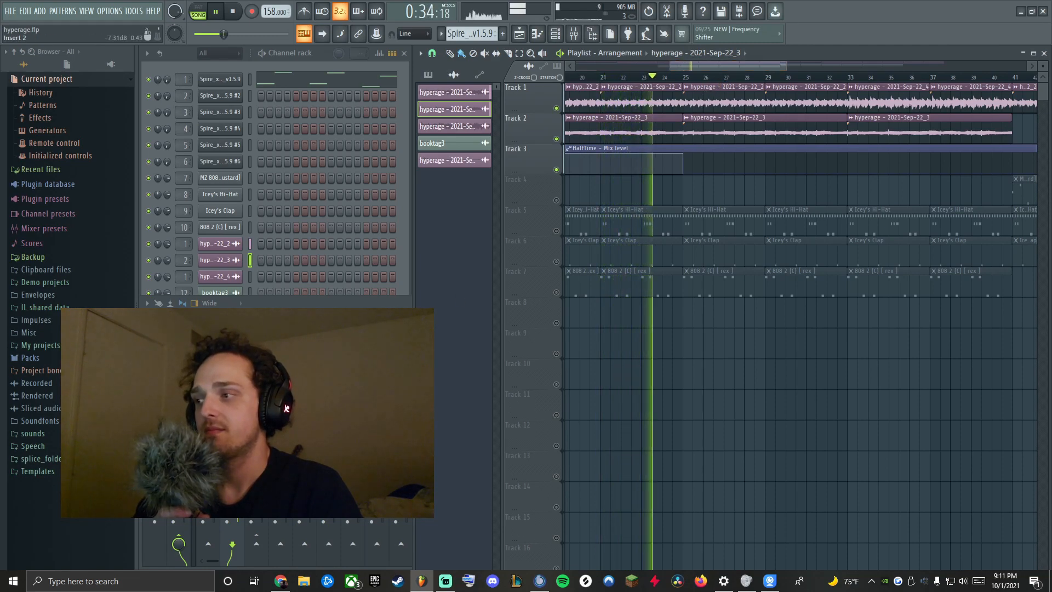
Show the Fruity parametric EQ 2 settings on mixer Insert 2
key("F9")
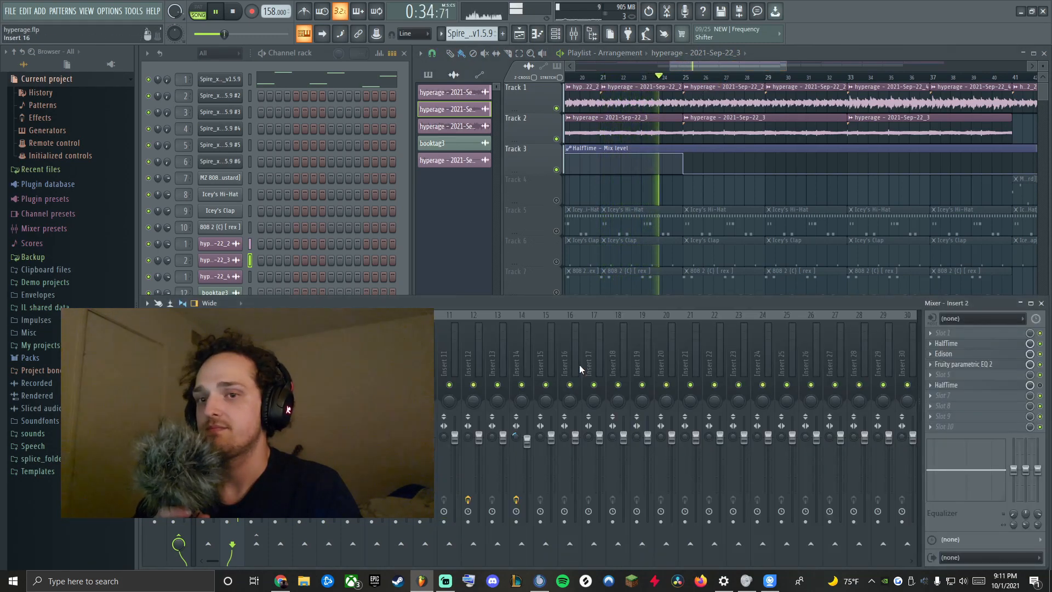
left_click(987, 365)
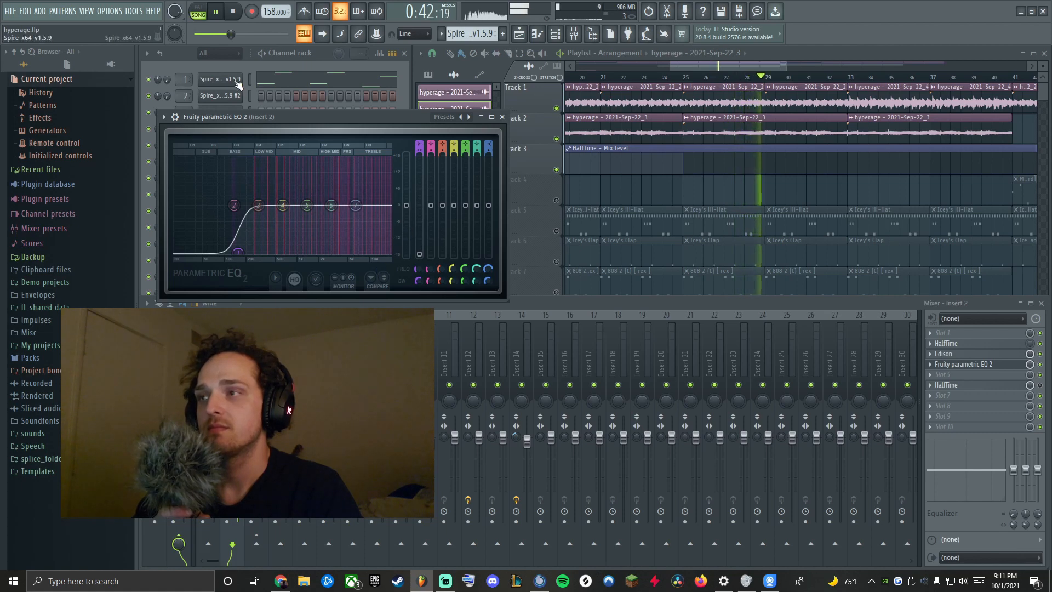
Stop playback, close the Insert 2 EQ and show the effects on mixer Insert 3
key("space")
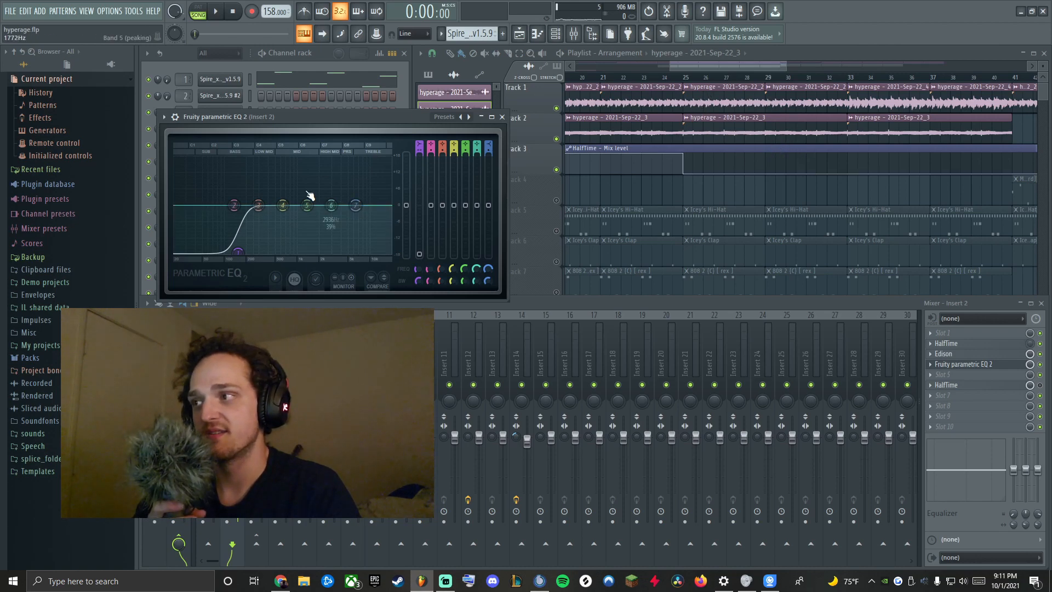
left_click_drag(316, 130, 355, 181)
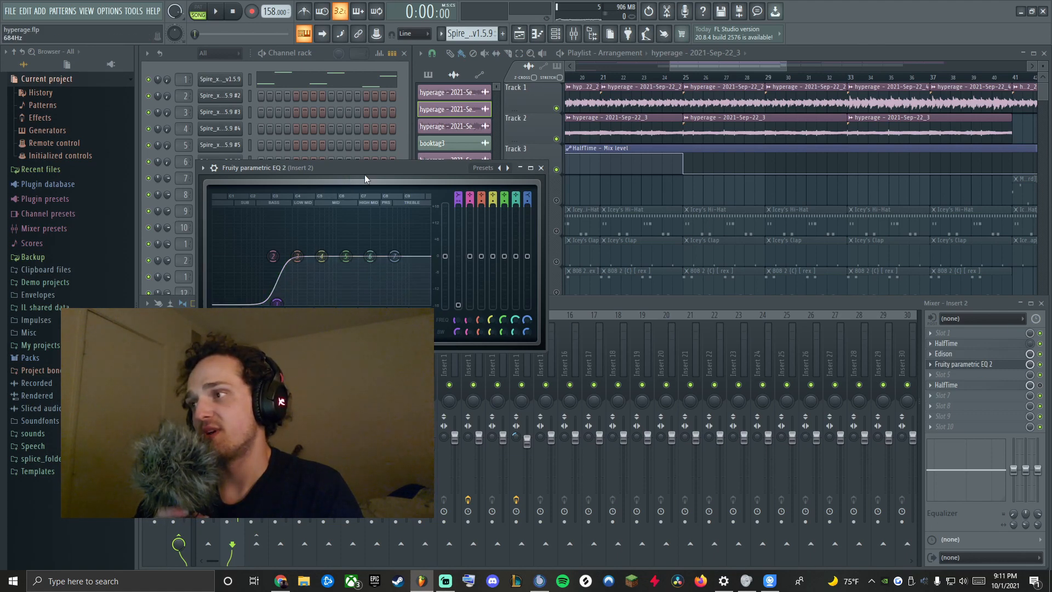
left_click(541, 168)
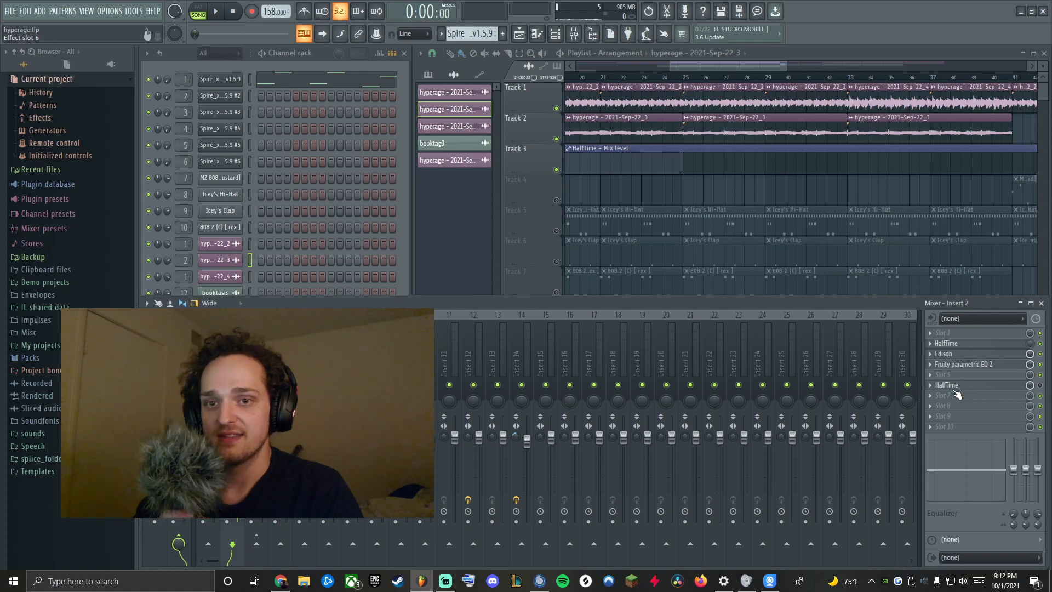
left_click(432, 260)
left_click(259, 351)
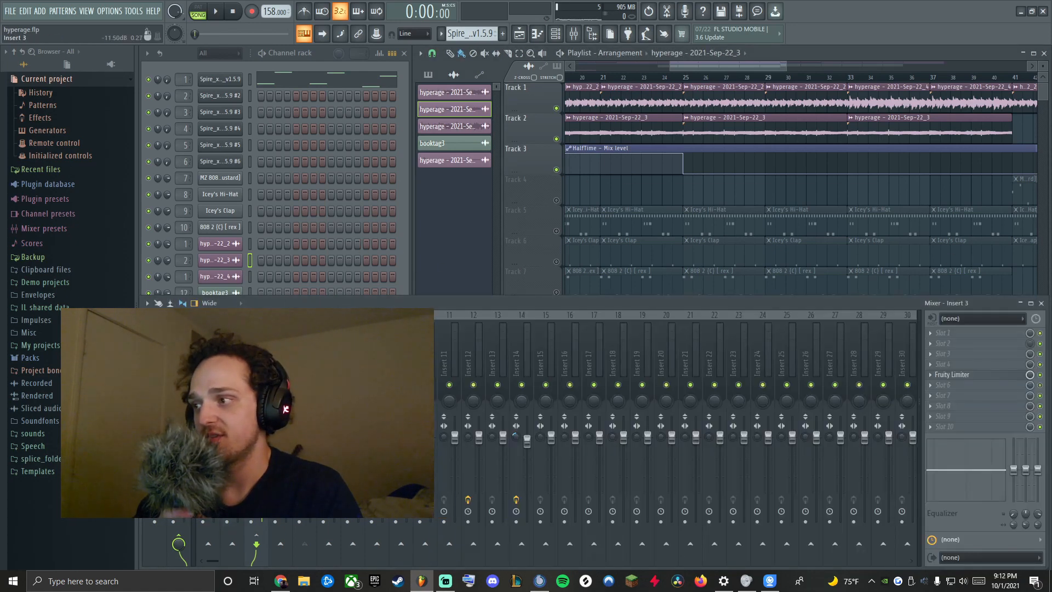
Unmute the hi-hat on Track 5 and play it with Tracks 1 to 3 from bar 17
left_click_drag(730, 65, 695, 118)
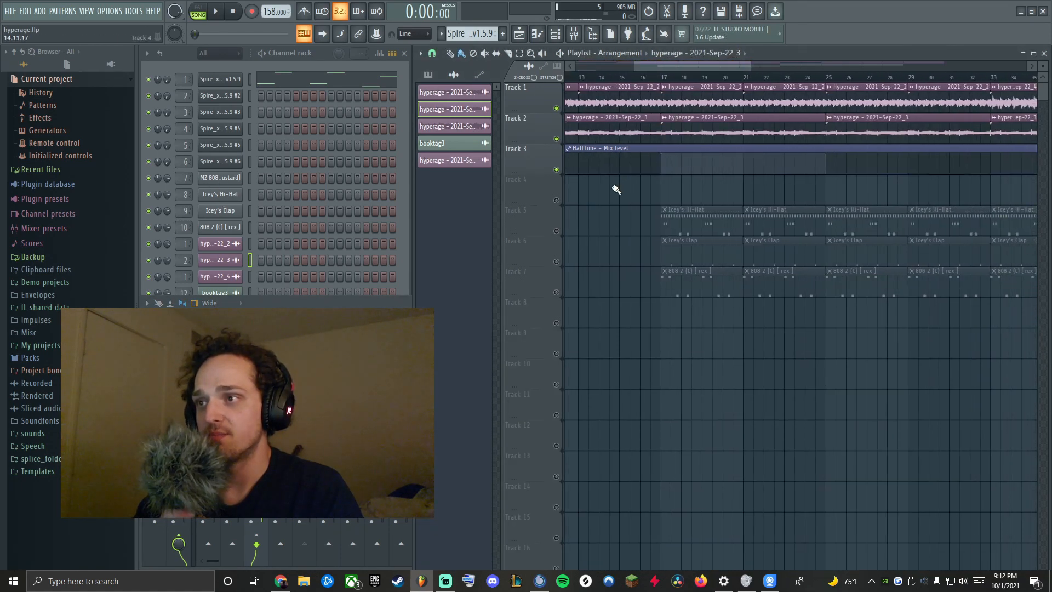
left_click(556, 231)
mouse_move(668, 66)
left_mouse_down()
mouse_move(703, 83)
mouse_move(670, 94)
left_mouse_up()
left_click(659, 79)
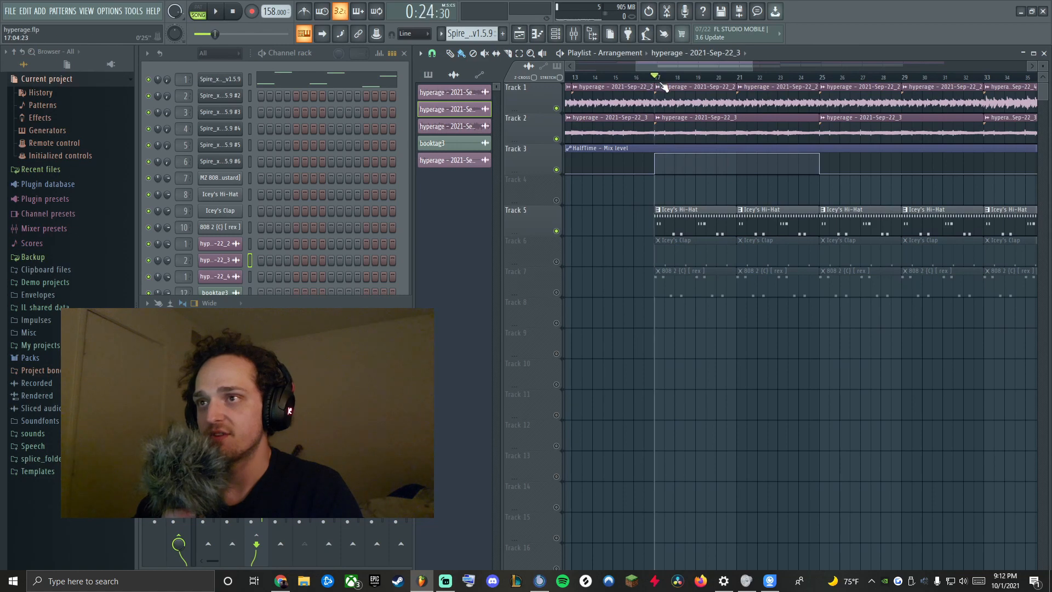
left_click(219, 12)
Open the Icey's Hi-Hat clip in the piano roll and look over its note pattern
double_click(693, 228)
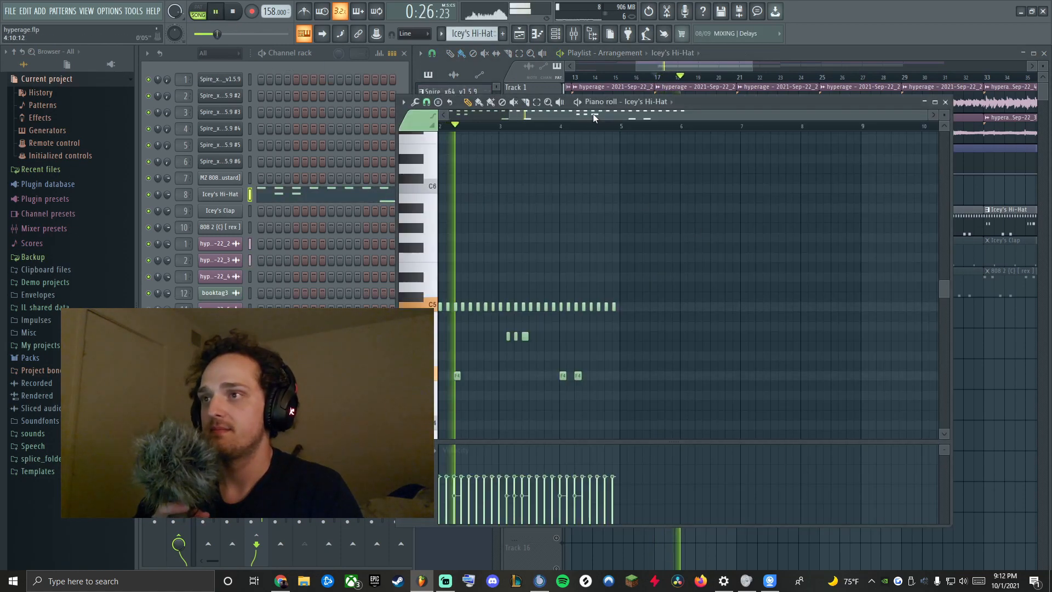
left_click_drag(595, 118, 512, 124)
scroll(662, 197, "down", 3)
left_click_drag(874, 115, 692, 115)
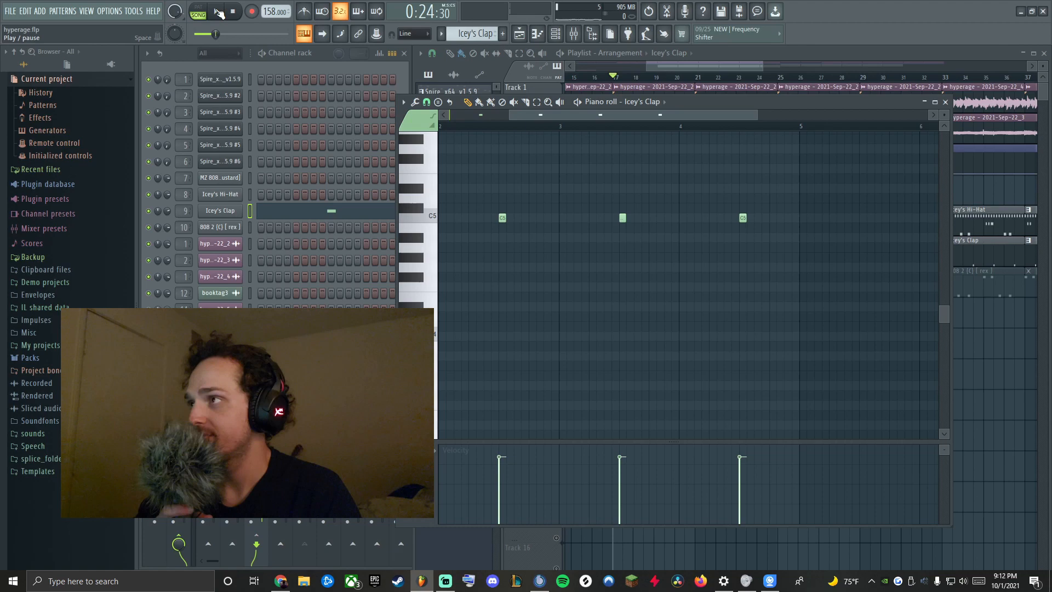
Play the arrangement with the Icey's Clap channel settings open and show the Fruity parametric EQ 2 on Insert 8
left_click(216, 12)
left_click(222, 211)
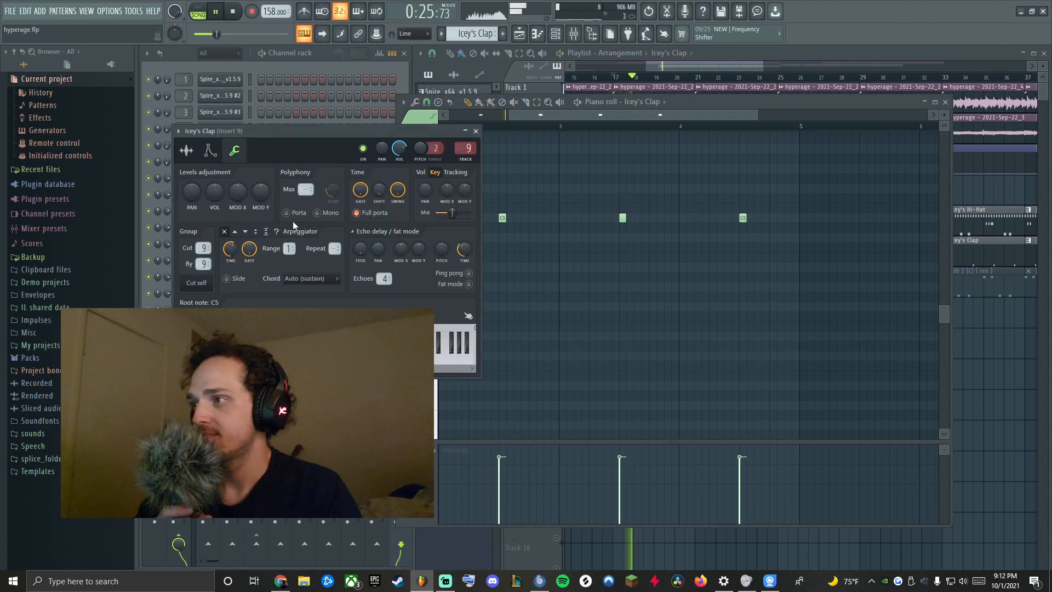
left_click(377, 471)
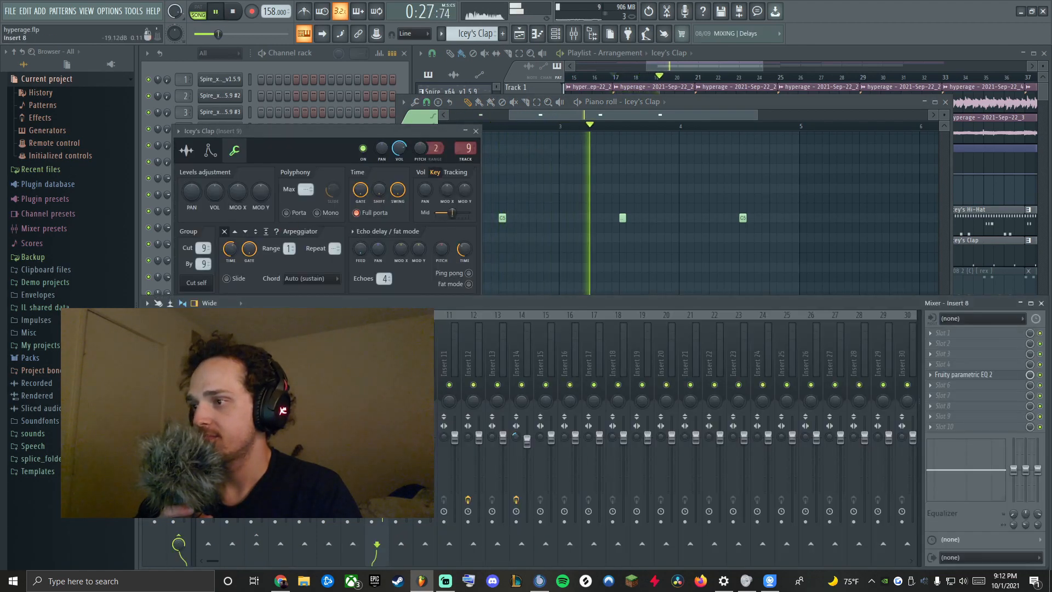
left_click(965, 374)
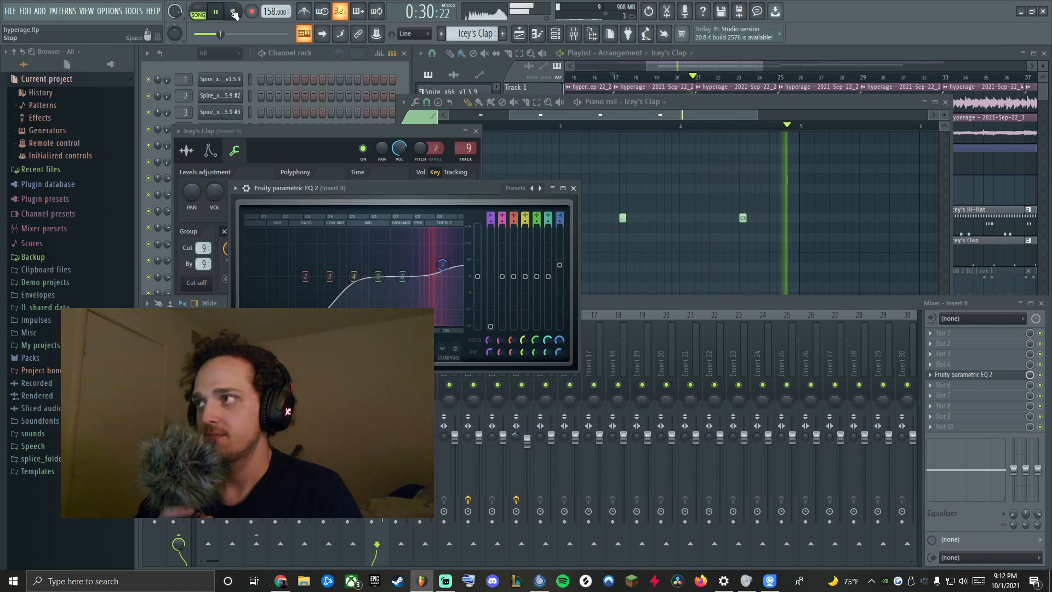
key("space")
Disable the Fruity parametric EQ 2 on Insert 9 and solo Track 6 to hear the clap without it
mouse_move(445, 258)
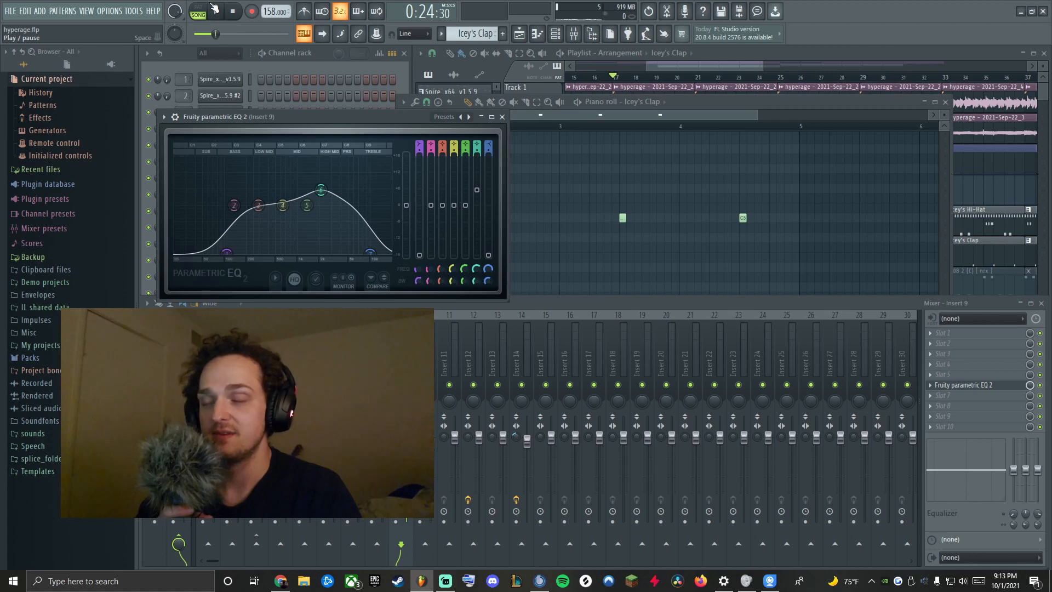
left_click_drag(390, 116, 649, 162)
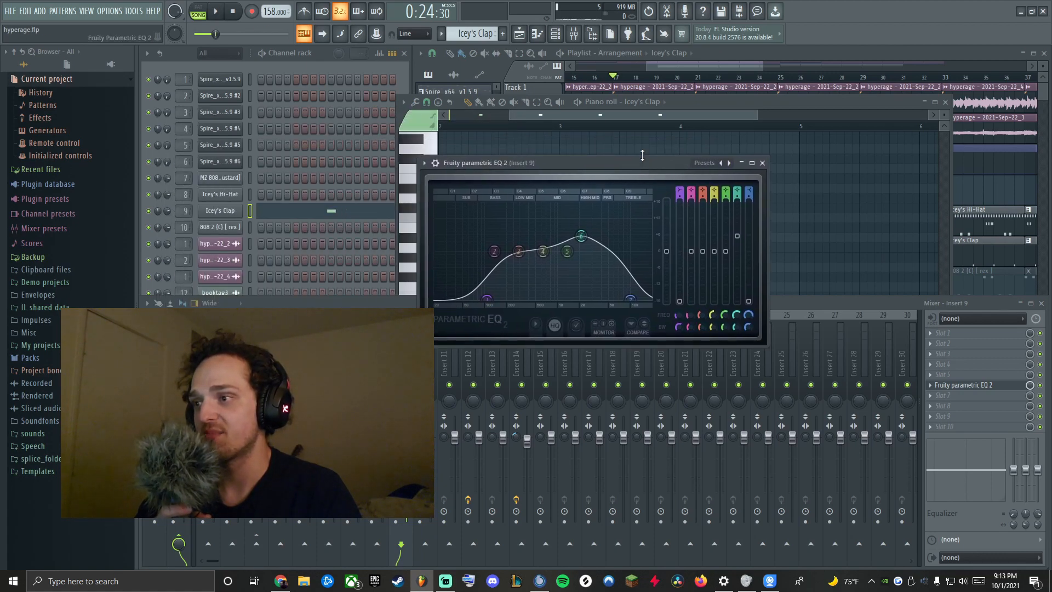
left_click(1041, 388)
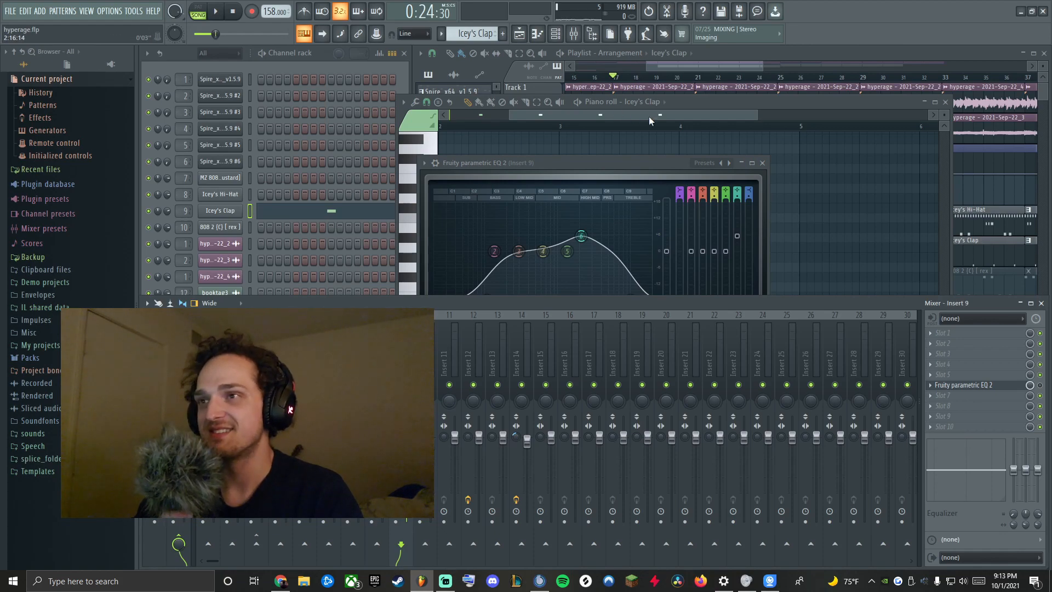
left_click(703, 78)
right_click(557, 262)
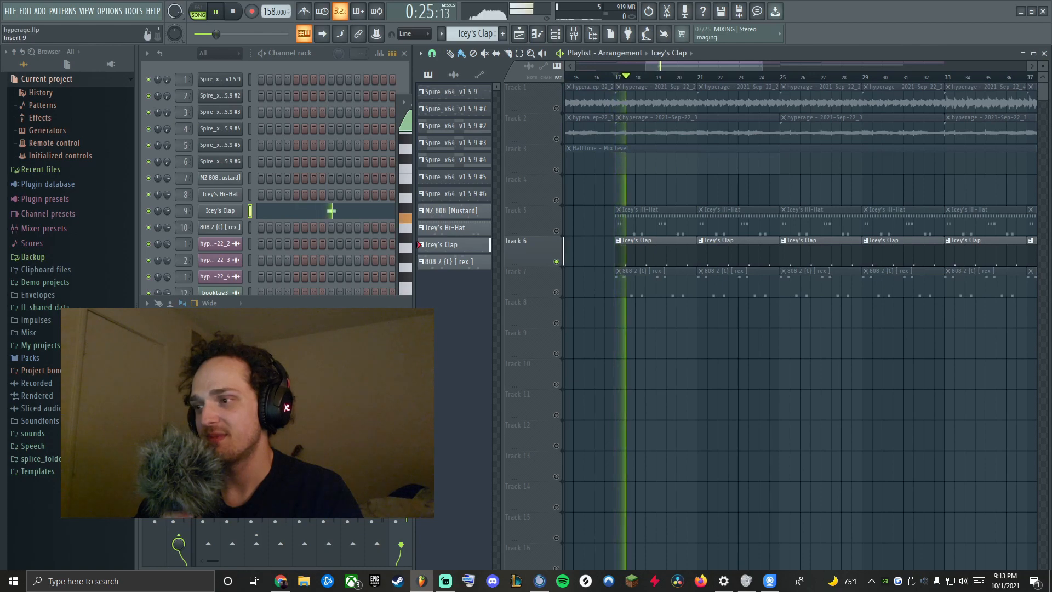
key("F9")
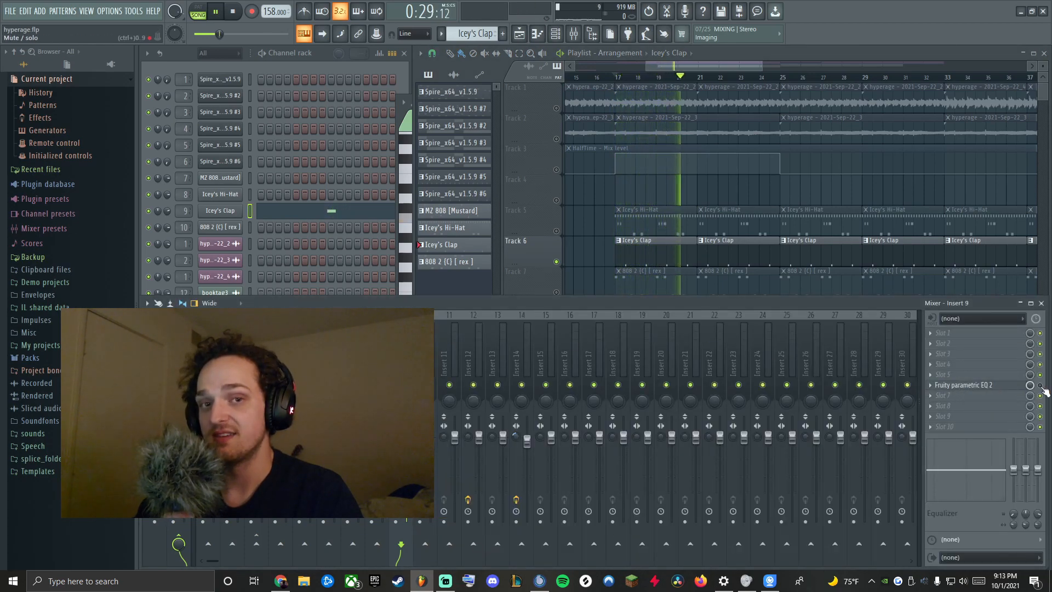
Show the clap's Fruity parametric EQ 2 curve on Insert 9 enlarged to full size, and close it when done
left_click(992, 388)
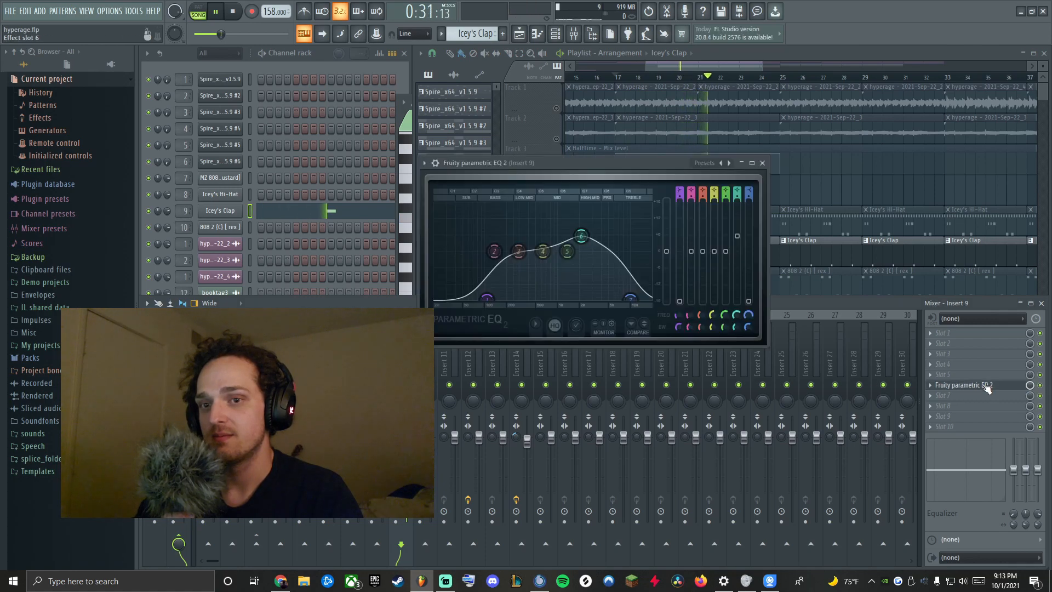
left_click(752, 163)
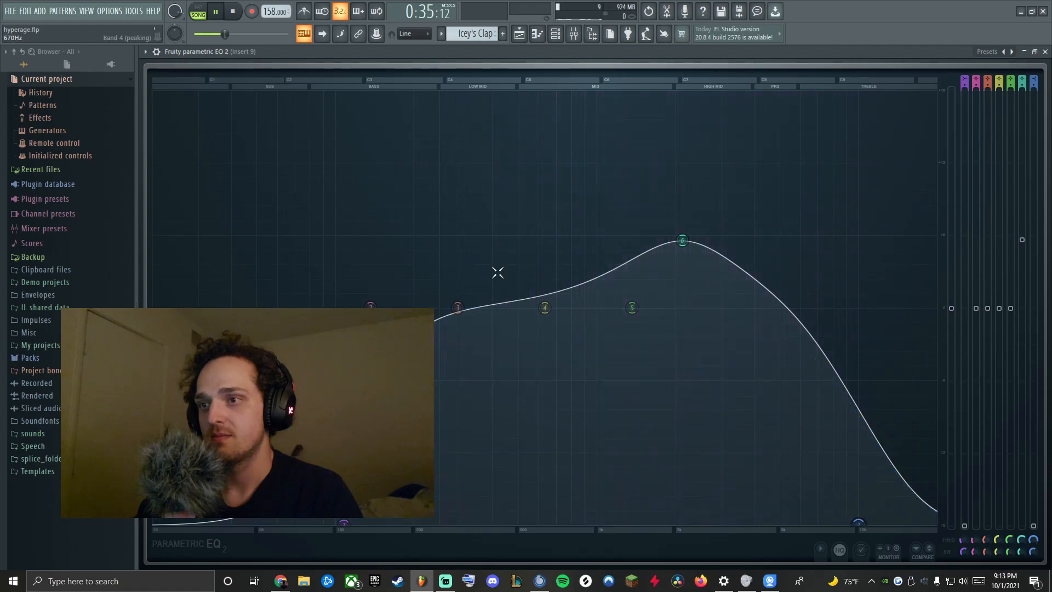
left_click(1045, 51)
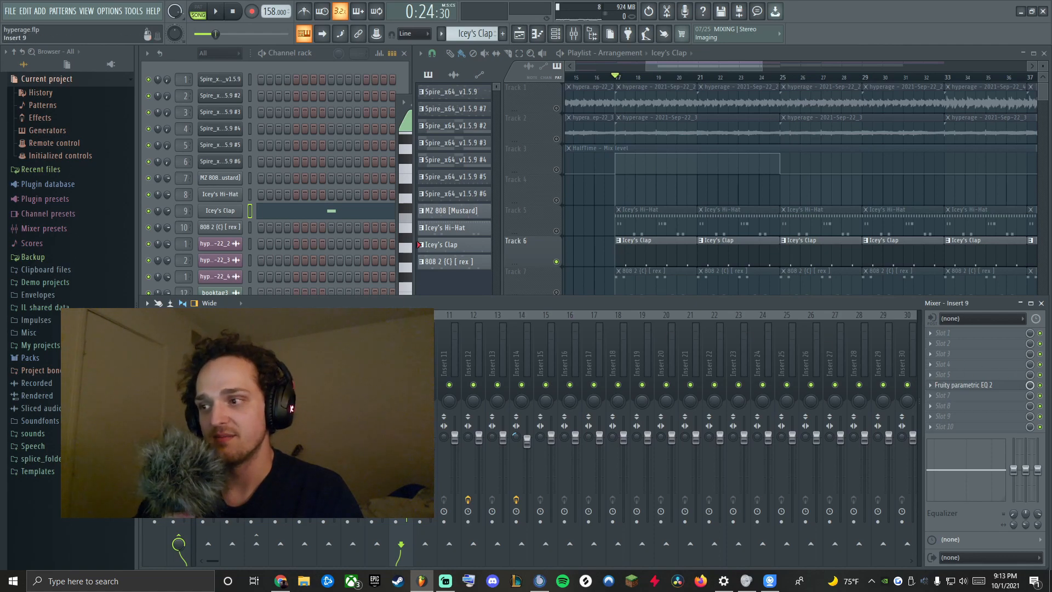
left_click(995, 388)
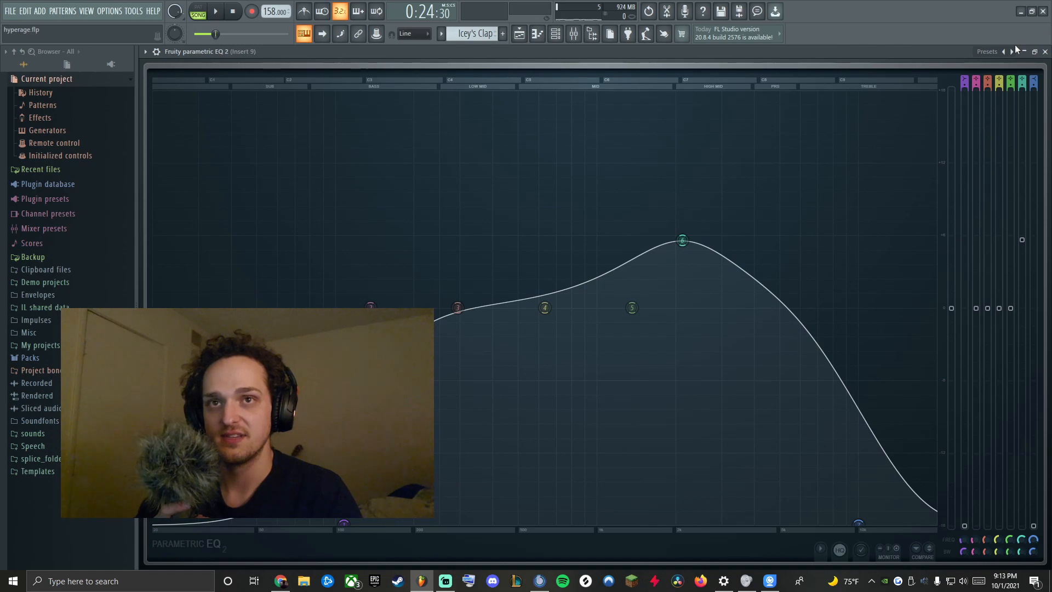
left_click(1045, 51)
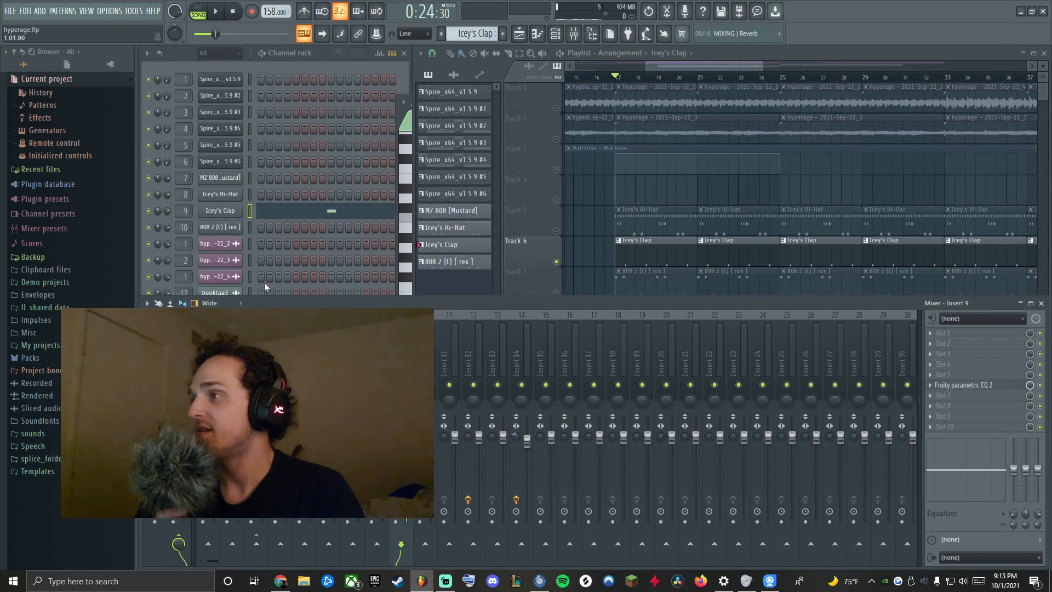
Isolate the 808 on Track 7 together with Tracks 1 and 2 and play from bar 17
left_click_drag(695, 67, 672, 75)
right_click(557, 292)
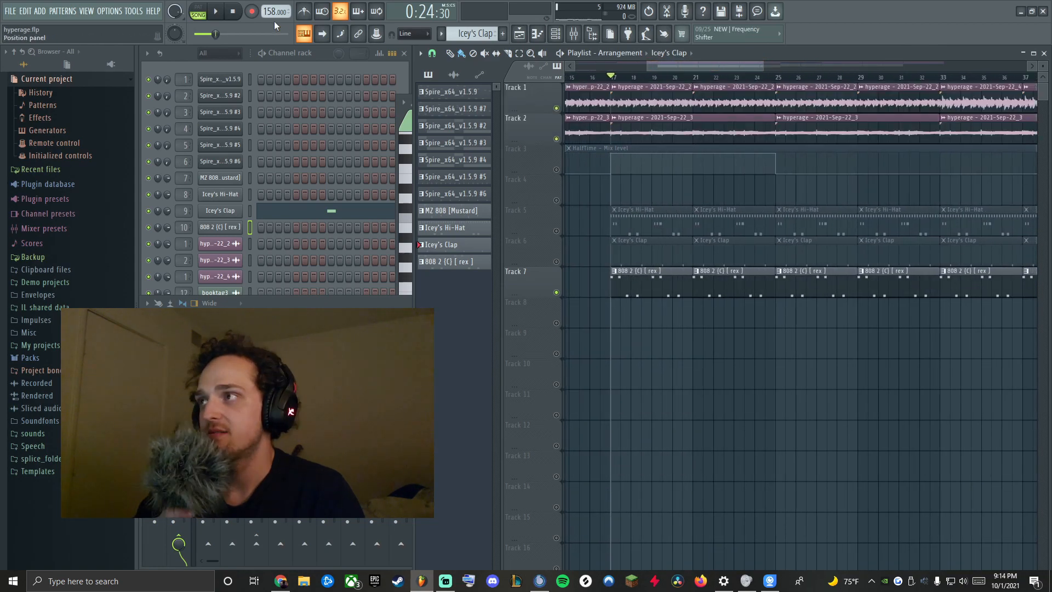
left_click(217, 15)
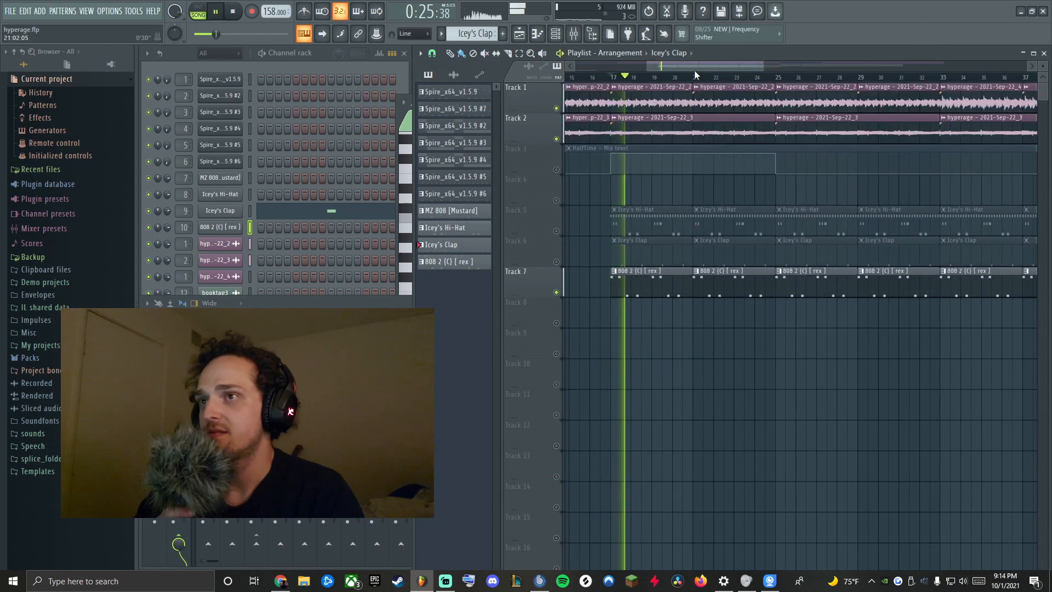
Examine the 808 2 (C) [ rex ] notes in the piano roll while they play, and stop playback
left_click_drag(700, 67, 712, 70)
double_click(601, 282)
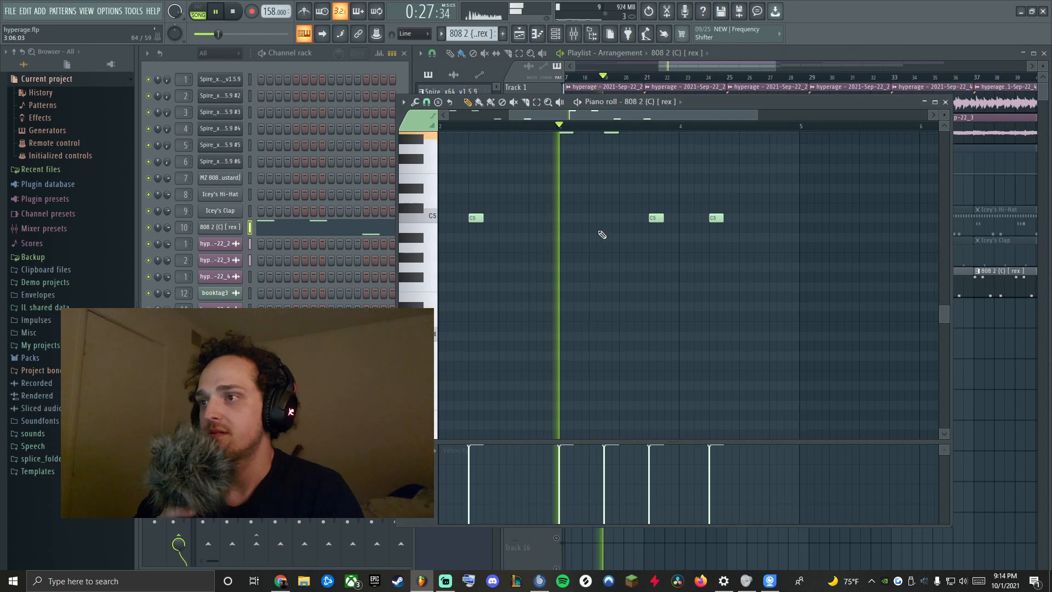
left_click_drag(513, 121, 502, 124)
scroll(778, 250, "down", 3)
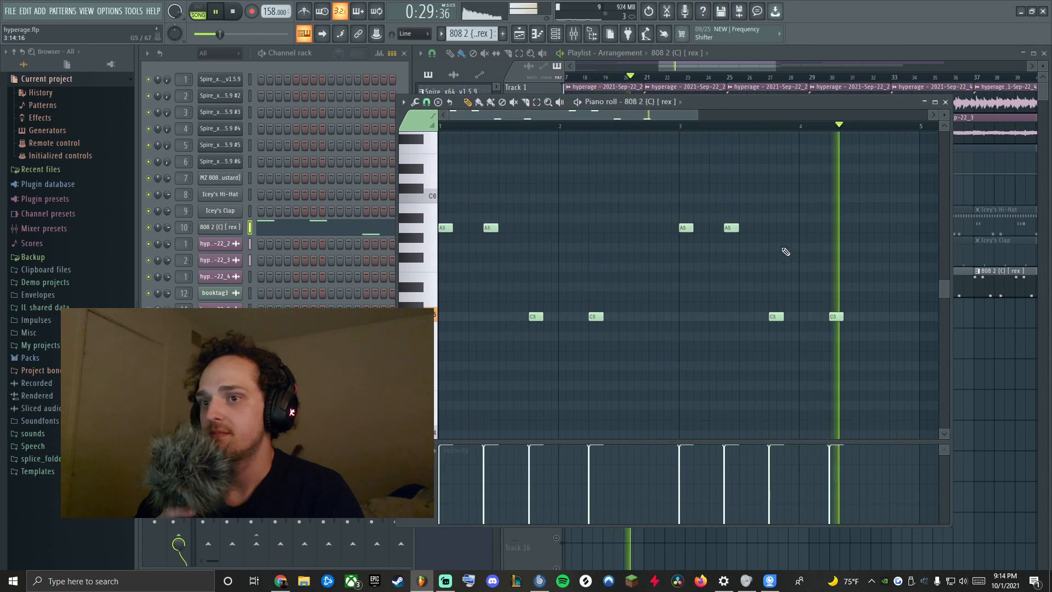
left_click(946, 102)
left_click(233, 21)
left_click(230, 226)
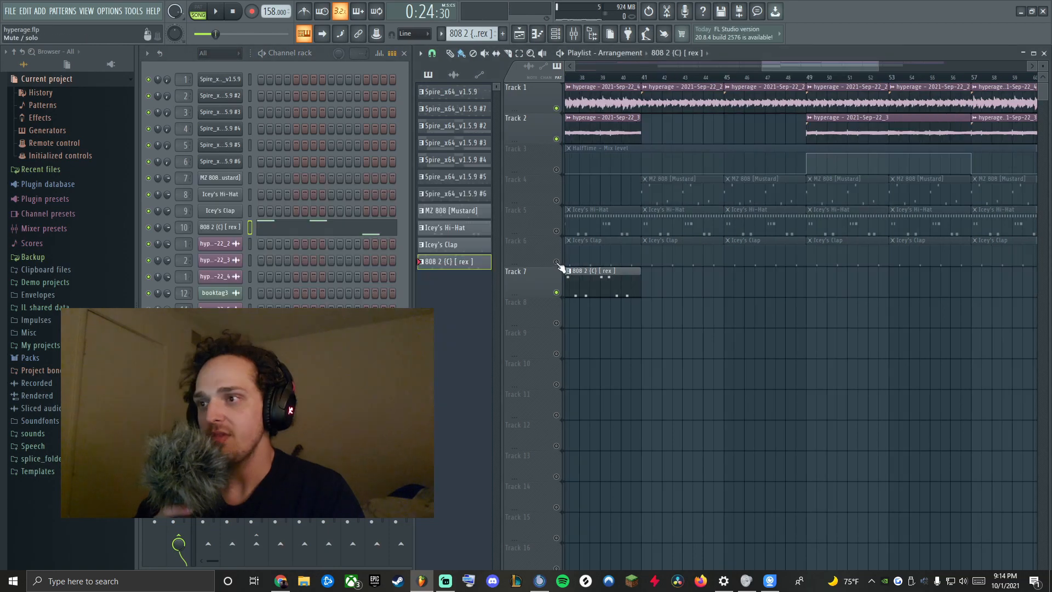
Set the playback position to bar 41 and leave only Tracks 1, 2 and 4 unmuted
left_click_drag(620, 78, 642, 77)
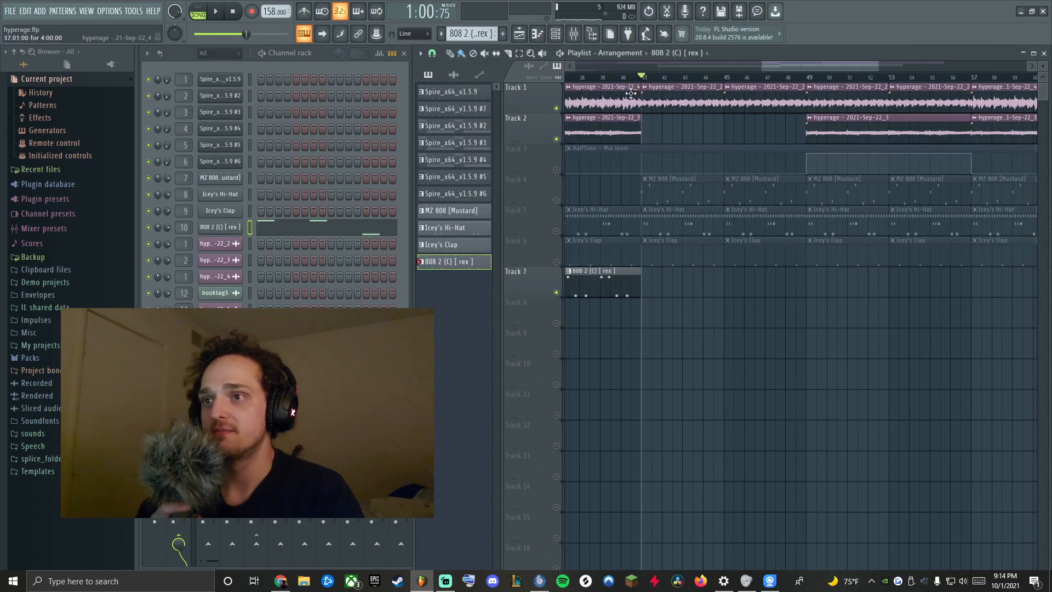
right_click(557, 262)
left_click(557, 231)
left_click(556, 200)
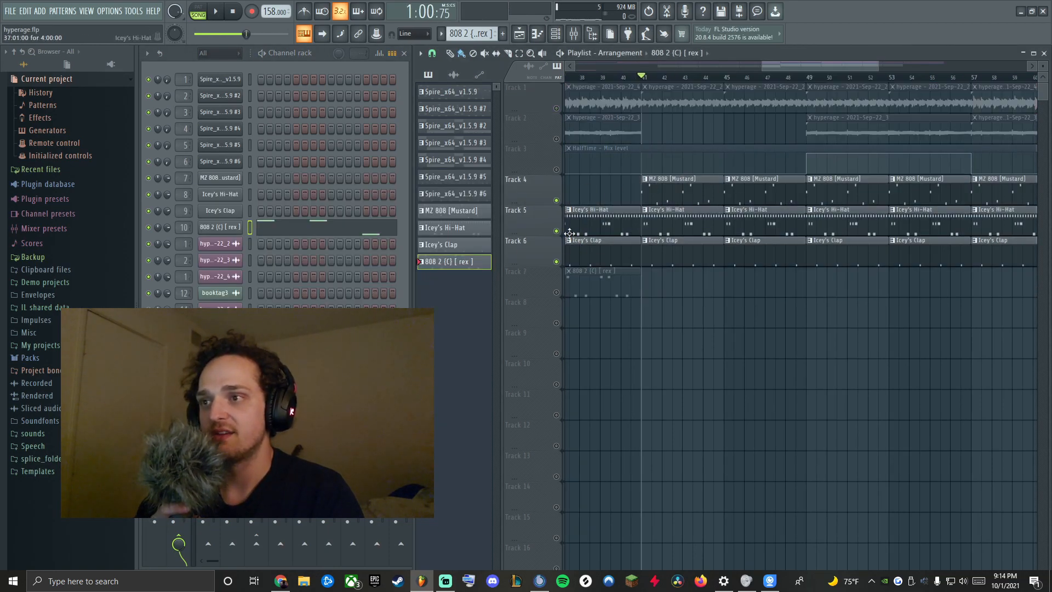
left_click(557, 262)
left_click(556, 230)
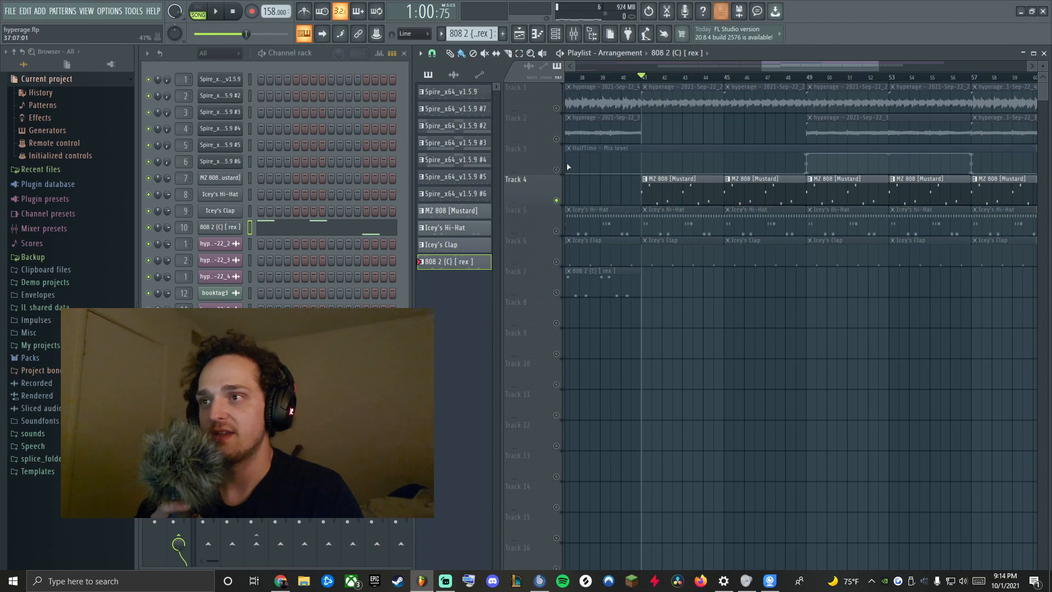
left_click(556, 139)
left_click(556, 108)
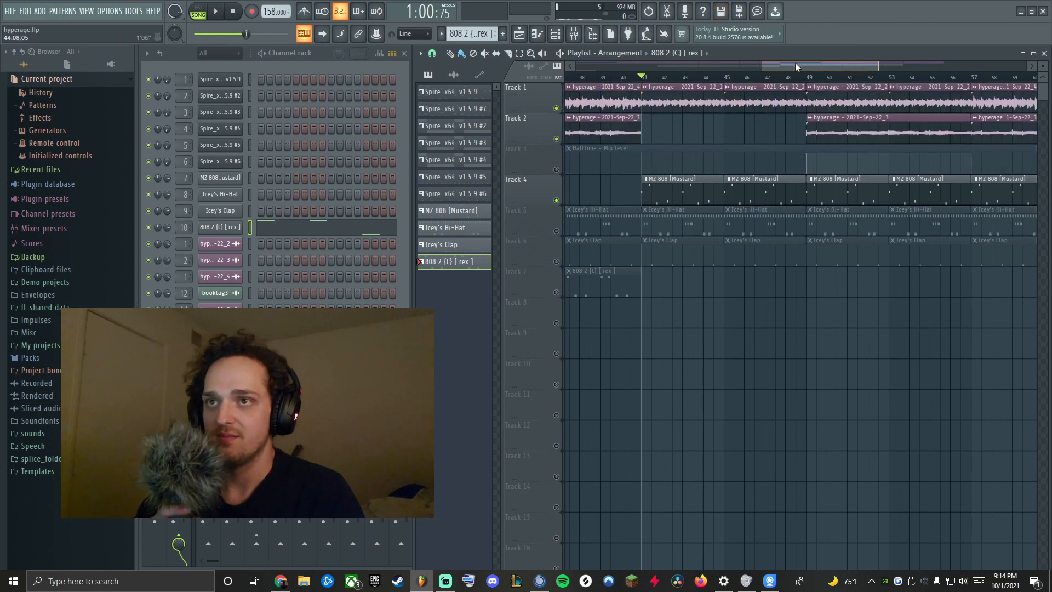
Play from bar 41 and examine the MZ 808 [Mustard] notes in the piano roll
left_click_drag(797, 67, 802, 64)
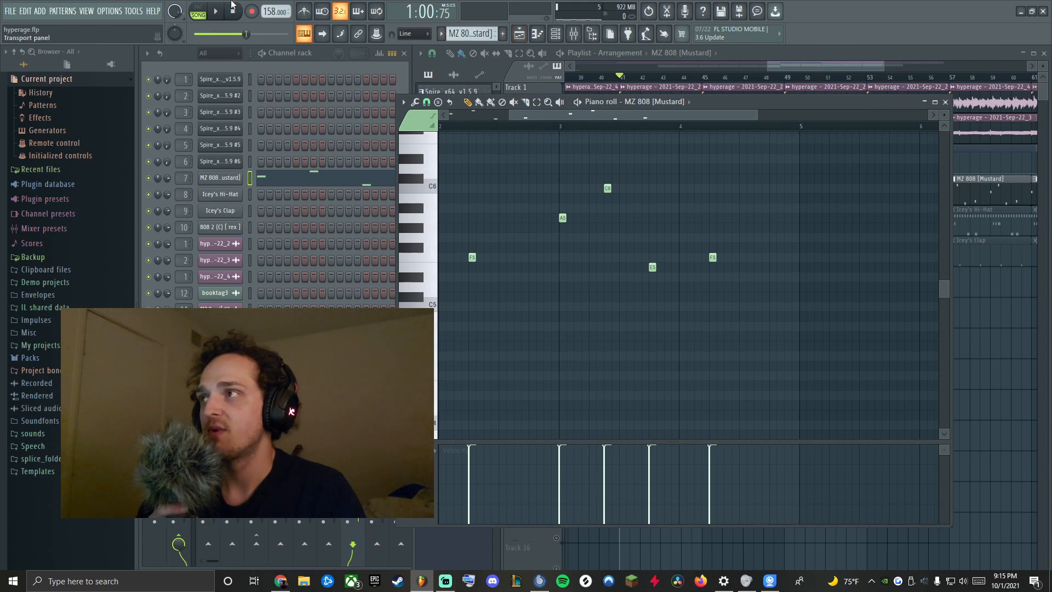
left_click_drag(755, 113, 673, 124)
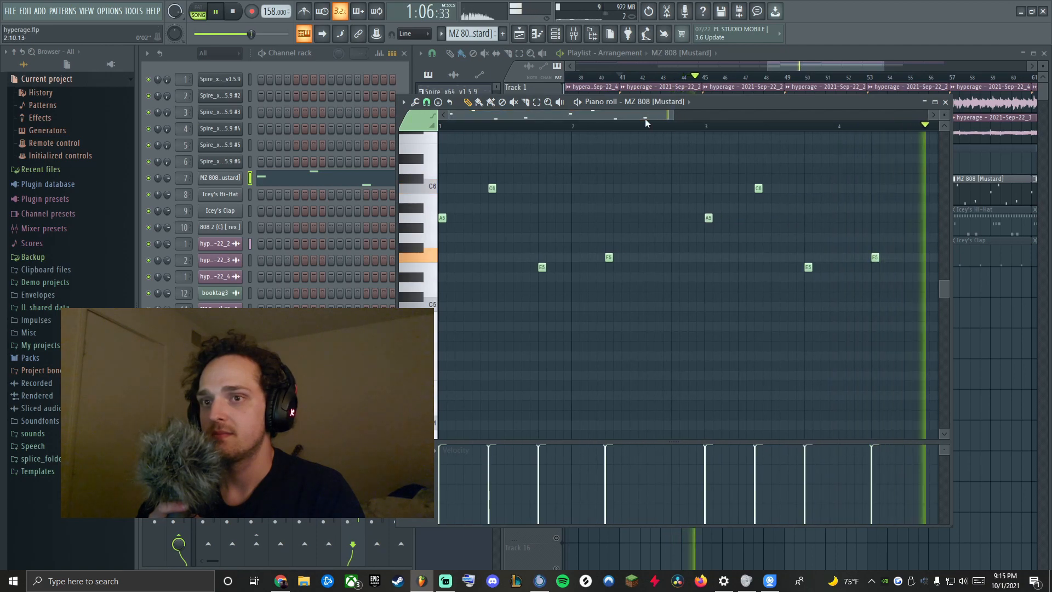
scroll(555, 220, "up", 2)
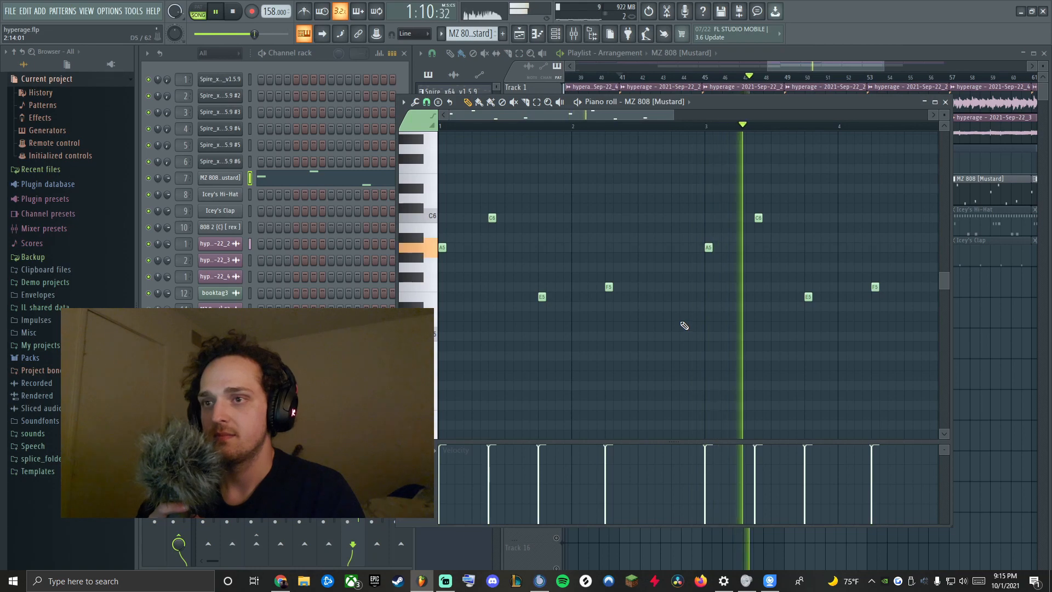
left_click(945, 102)
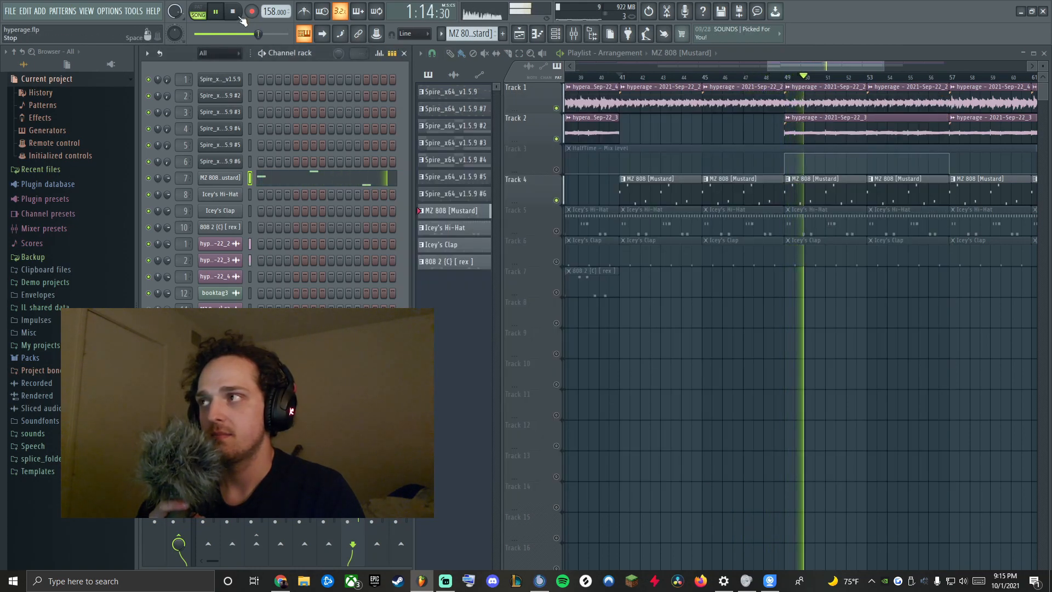
key("space")
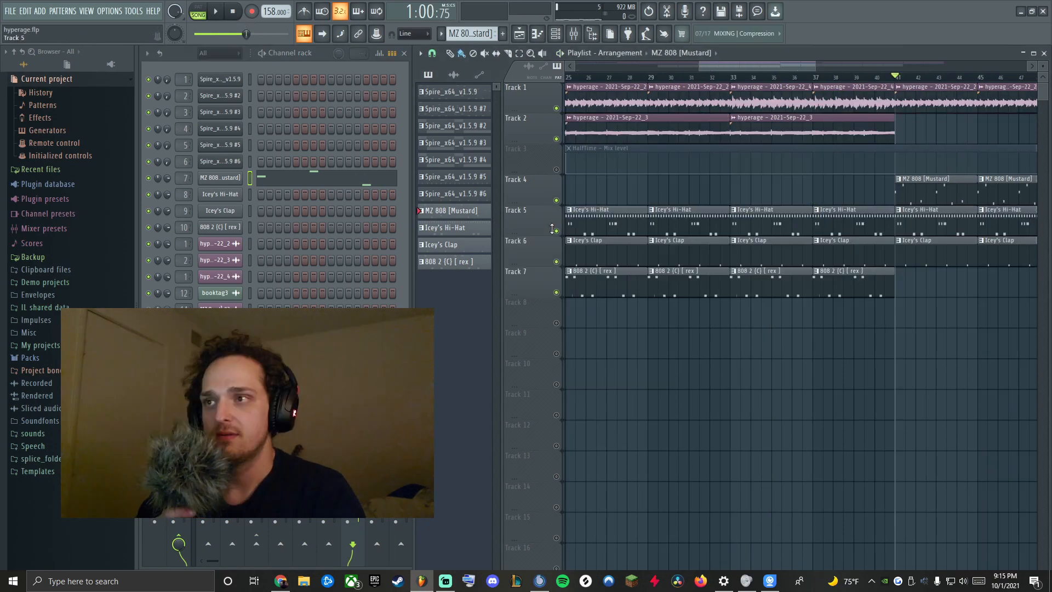
Unmute Track 3 and play the full arrangement from bar 9
left_click(557, 170)
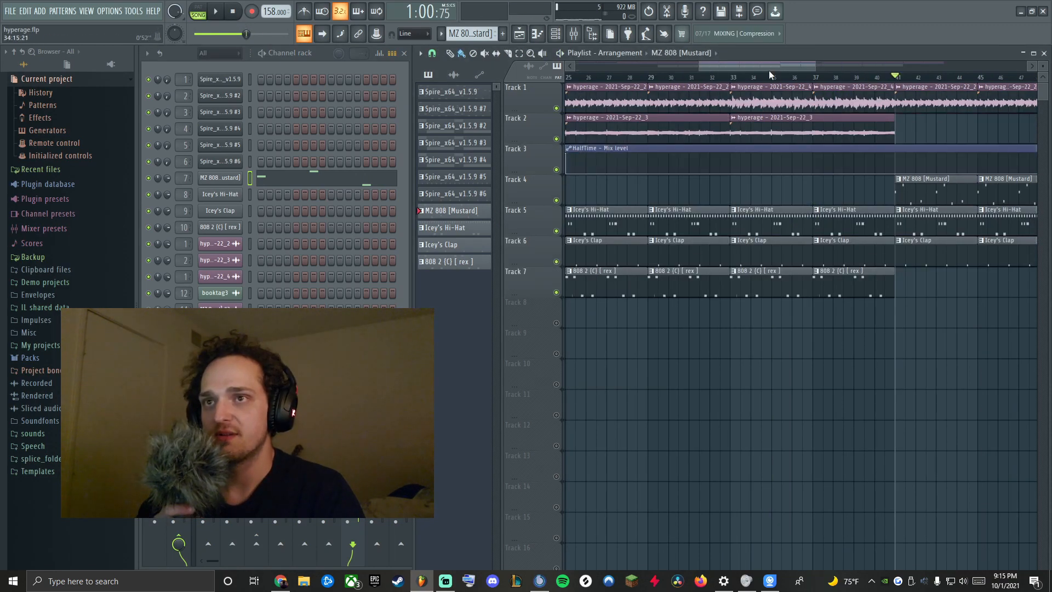
left_click_drag(769, 68, 656, 93)
left_click(652, 77)
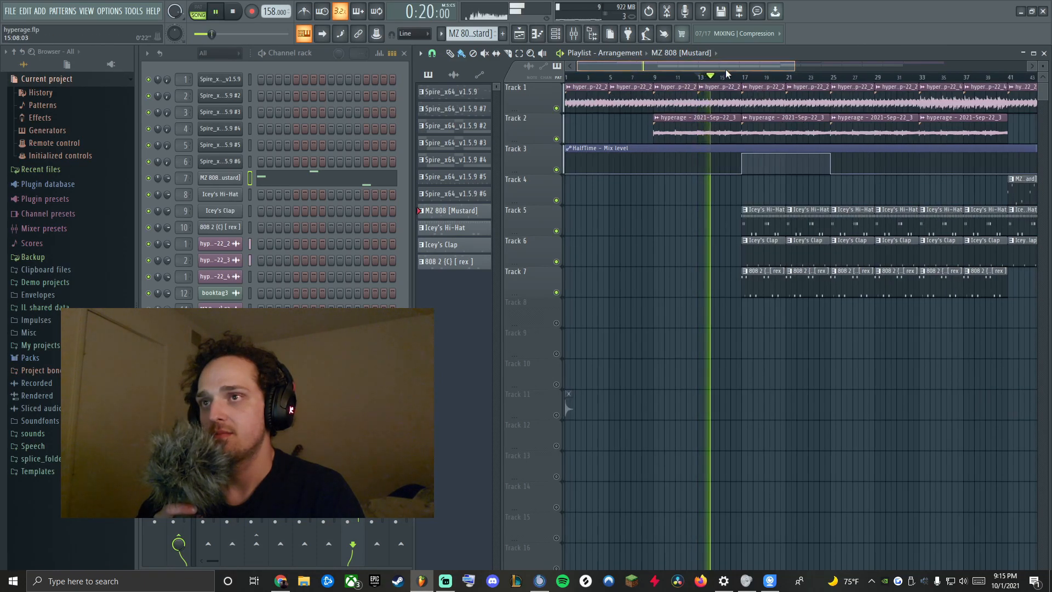
Follow the arrangement playback past bar 41 to review the drum, 808 and HalfTime sections, and stop playback
left_click_drag(726, 69, 751, 70)
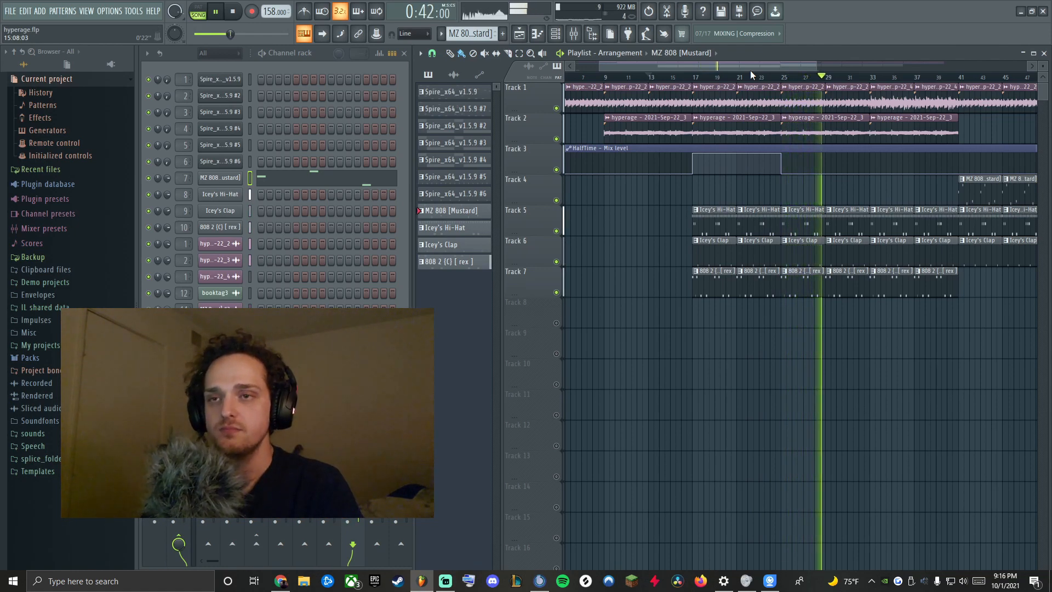
left_click_drag(788, 62, 828, 65)
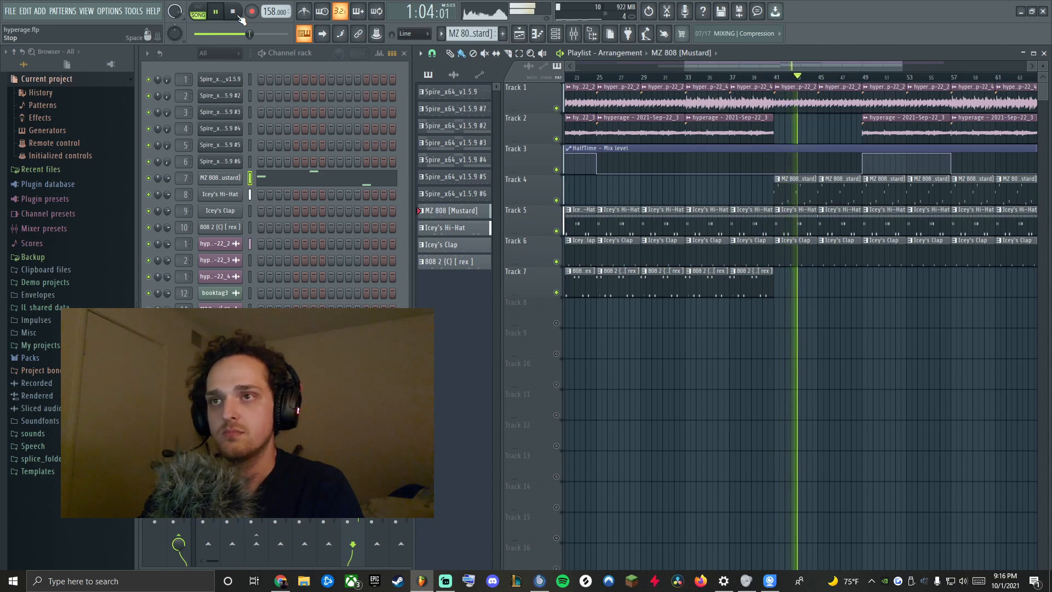
left_click_drag(712, 71, 758, 77)
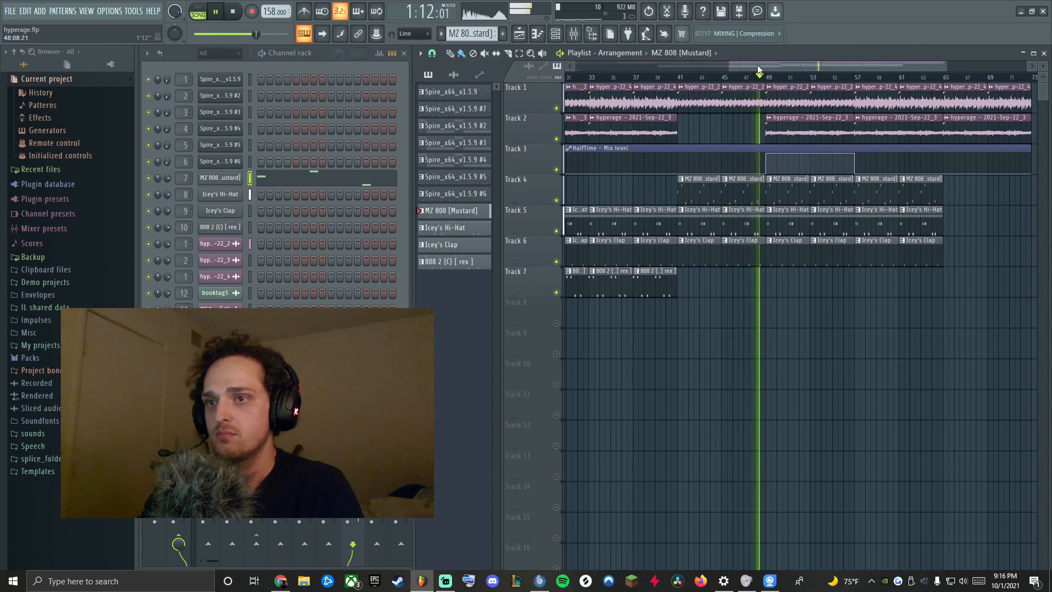
left_click(235, 12)
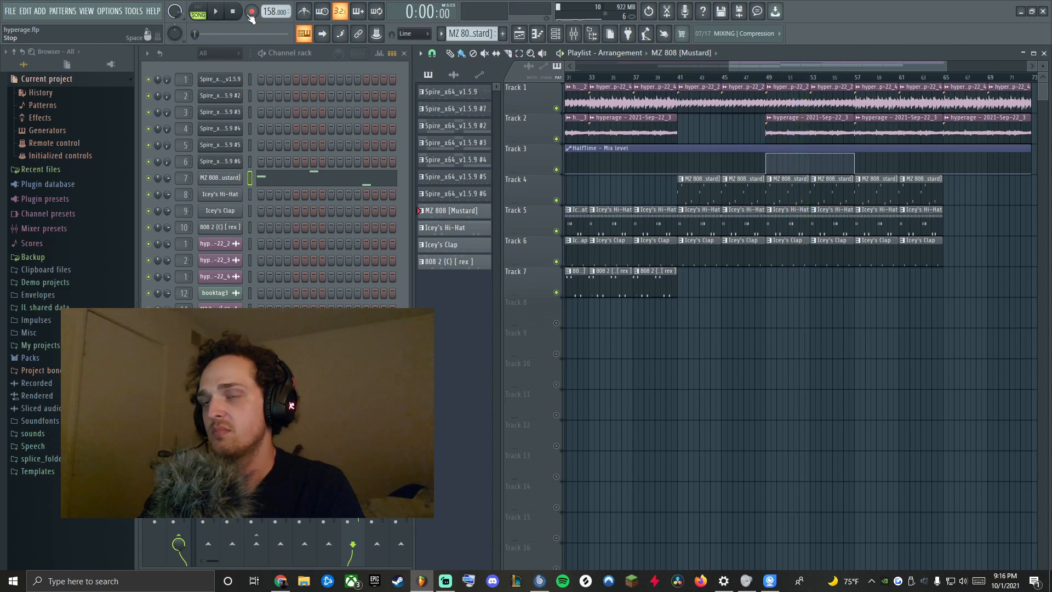
Set the playback position to bar 33 and solo Track 1 in the playlist
left_click_drag(756, 67, 729, 67)
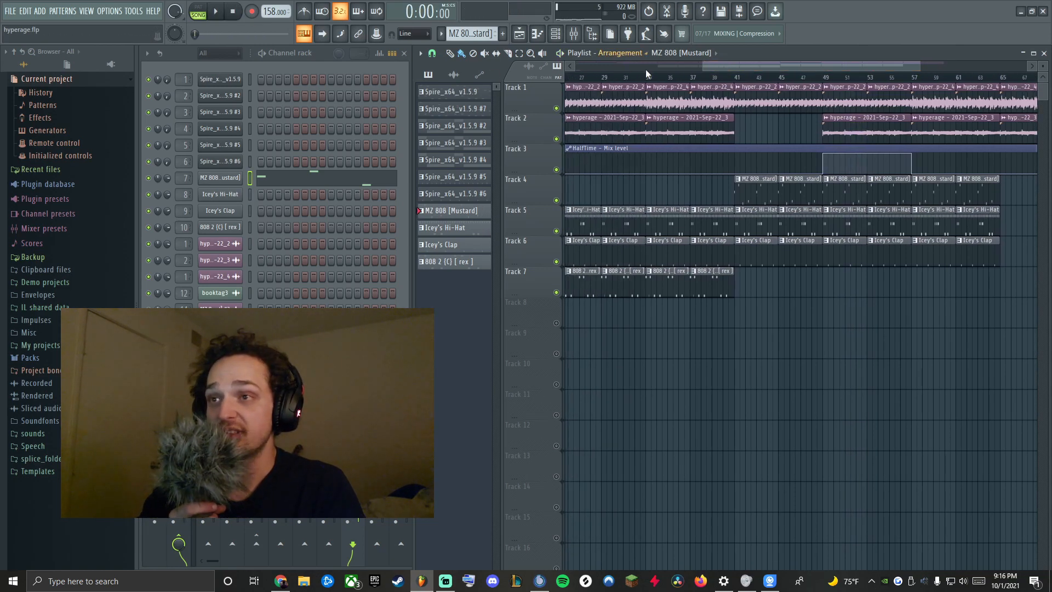
right_click(561, 108)
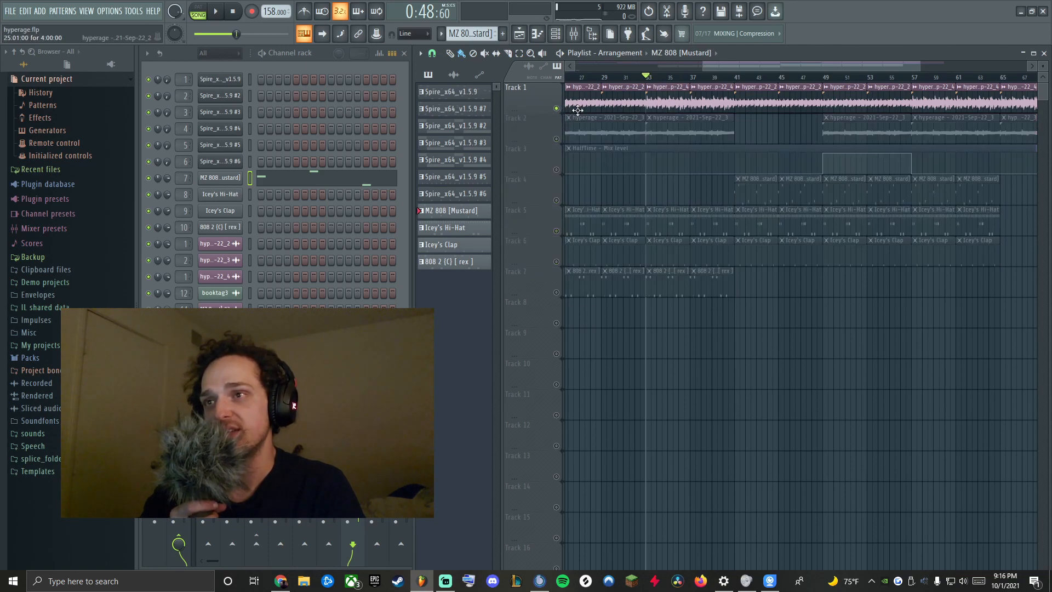
left_click_drag(920, 67, 798, 67)
left_click_drag(788, 67, 810, 68)
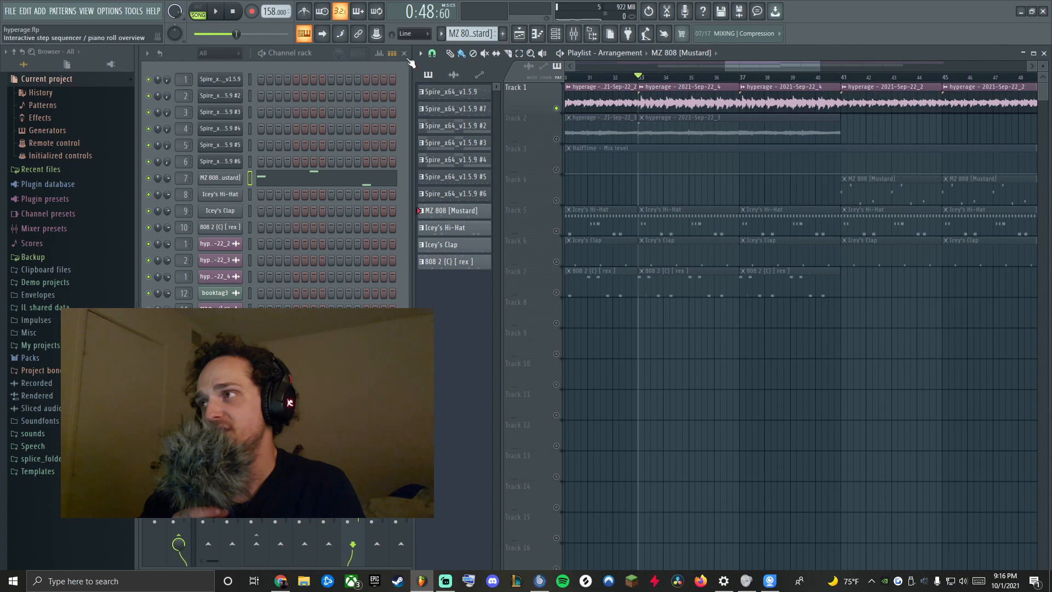
Play the Spire_x64_v1.5.9 #7 pattern in the piano roll, examine its melody notes, and return to the full playlist
scroll(467, 37, "up", 6)
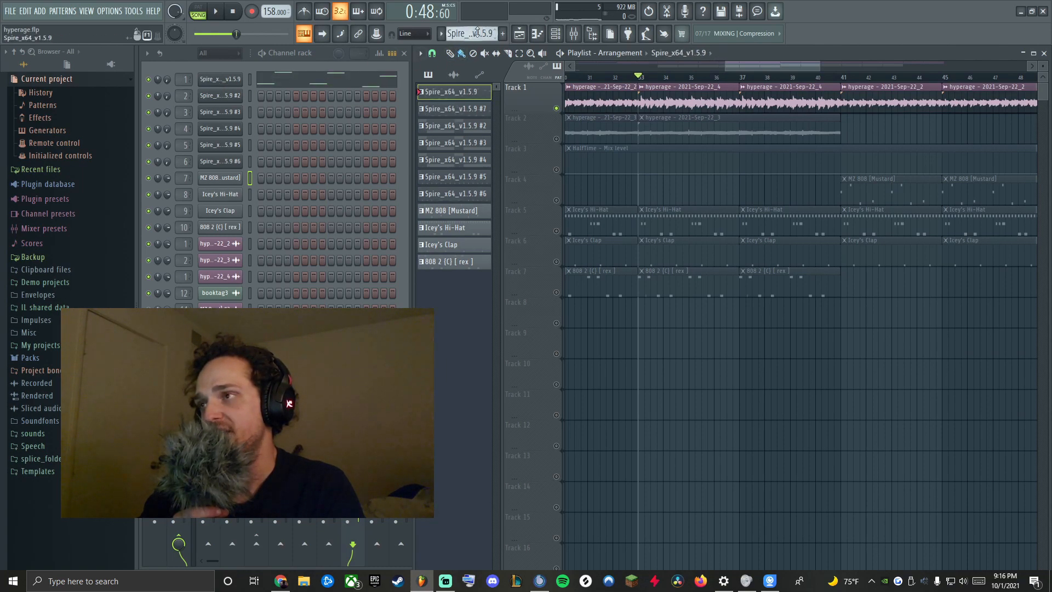
left_click(283, 81)
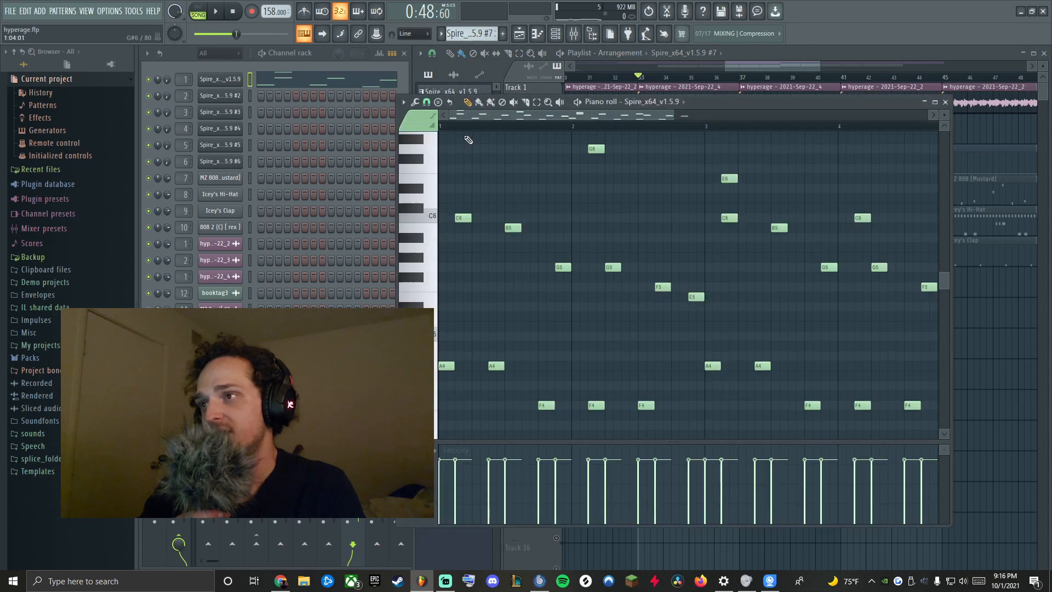
scroll(614, 226, "up", 3)
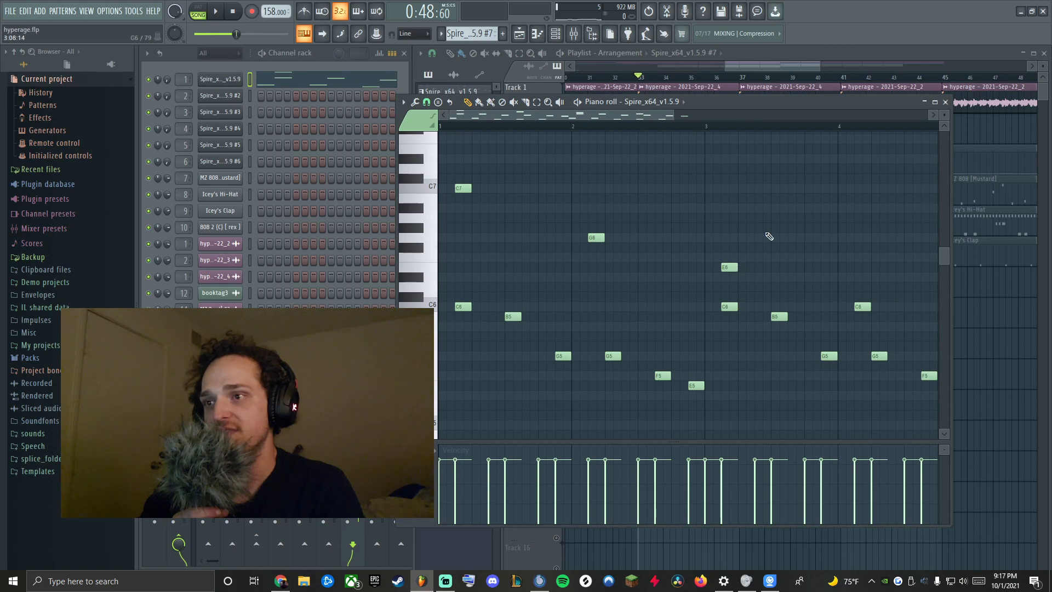
left_click_drag(663, 115, 675, 130)
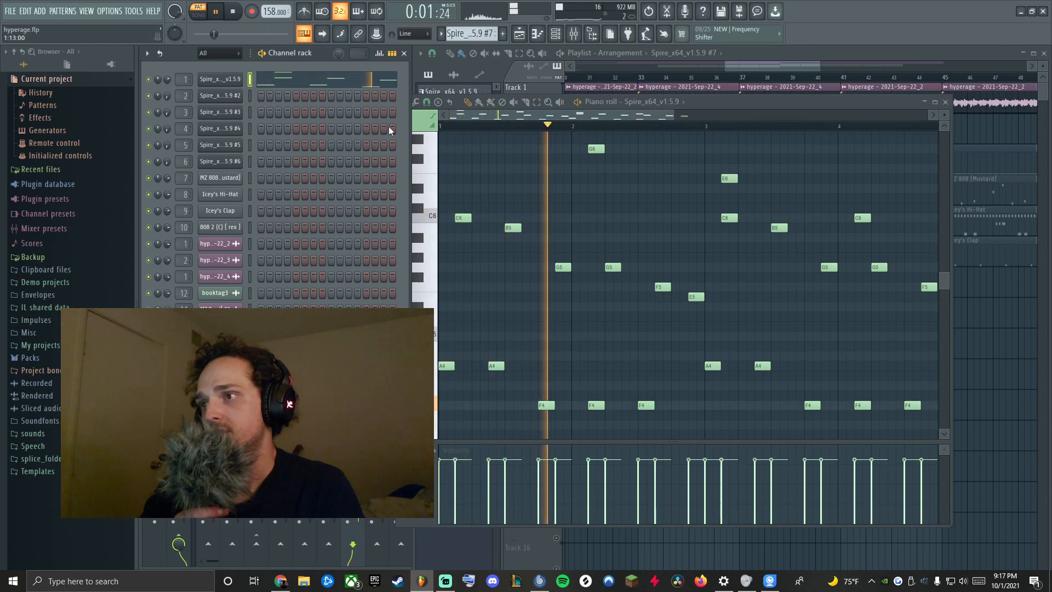
scroll(547, 242, "up", 2)
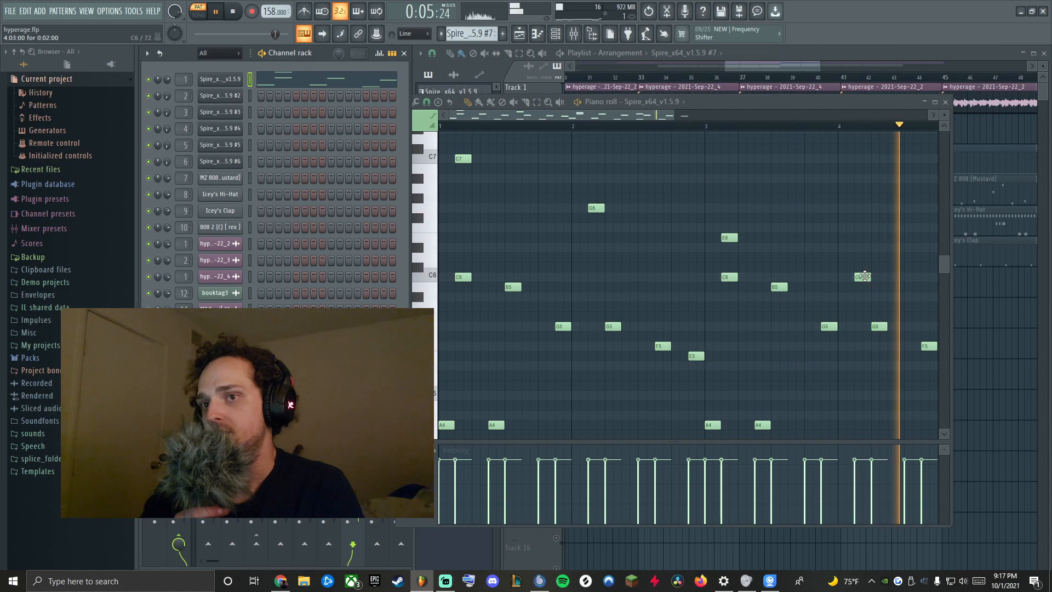
key("space")
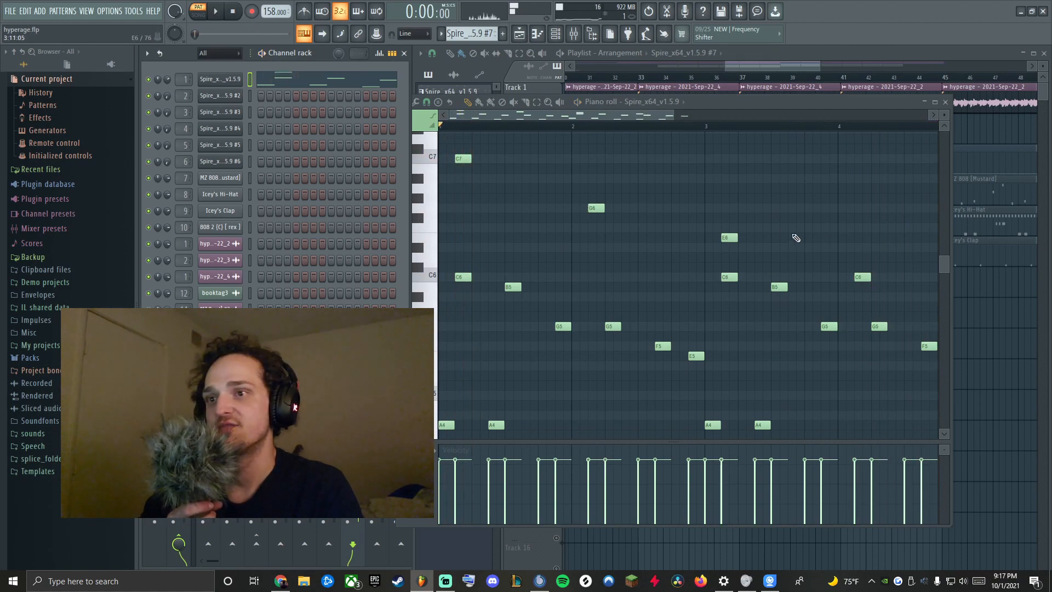
left_click(945, 103)
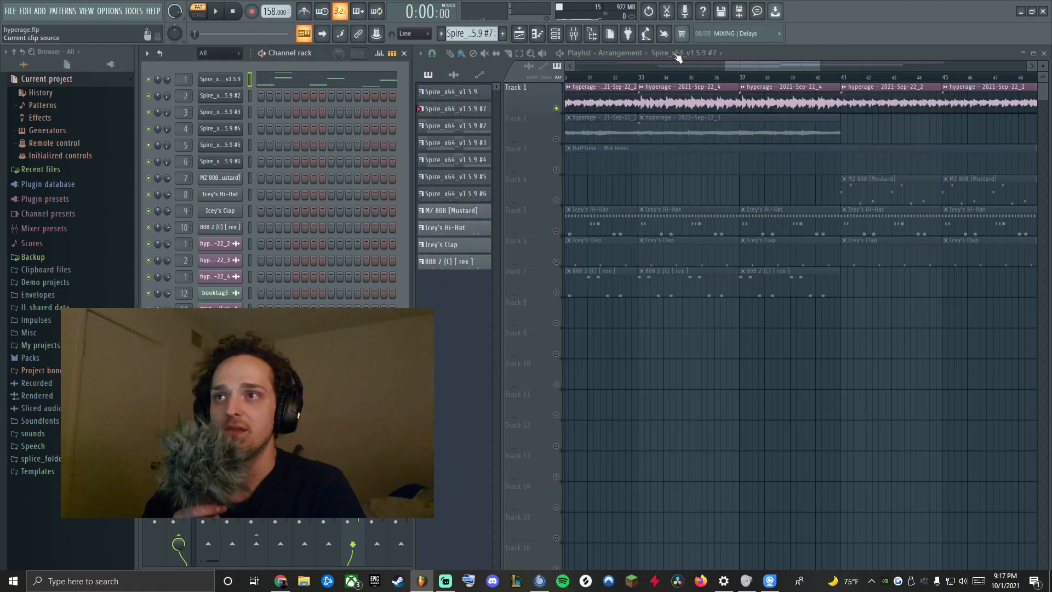
scroll(751, 68, "down", 3)
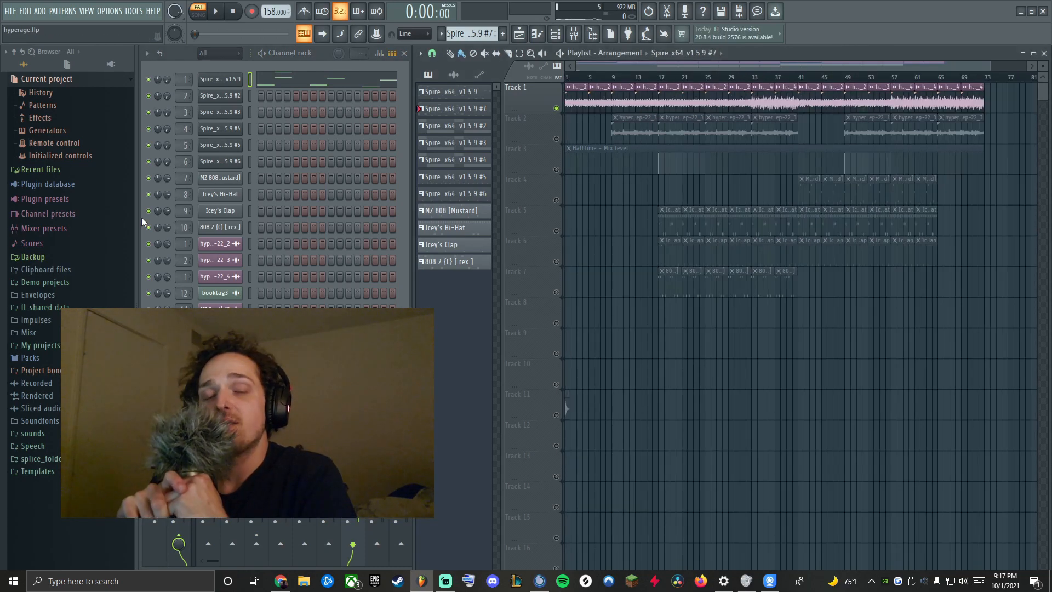